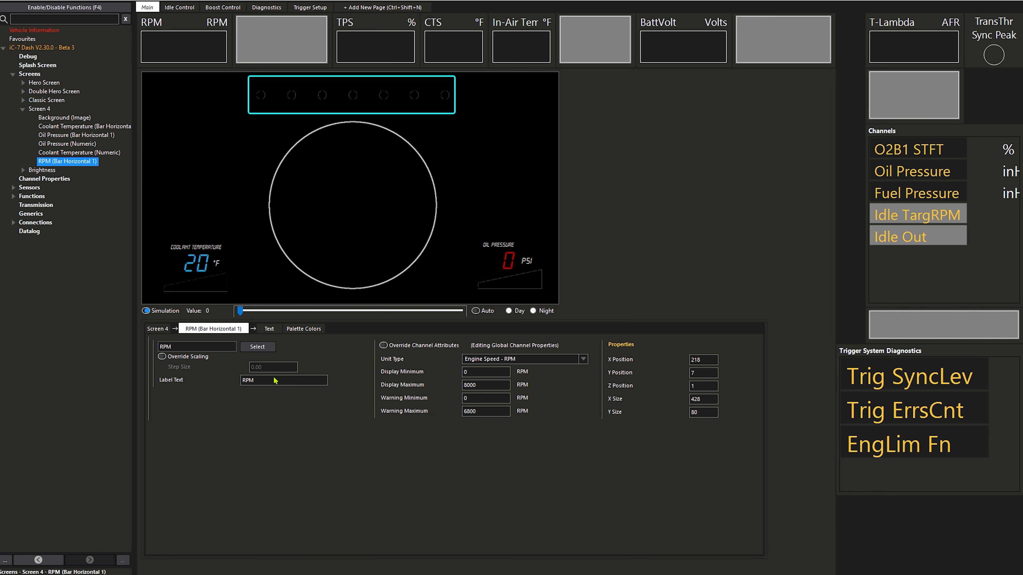
Step: Add an Indicator component to Screen 4 and place it just beside the coolant temperature readout
click(270, 349)
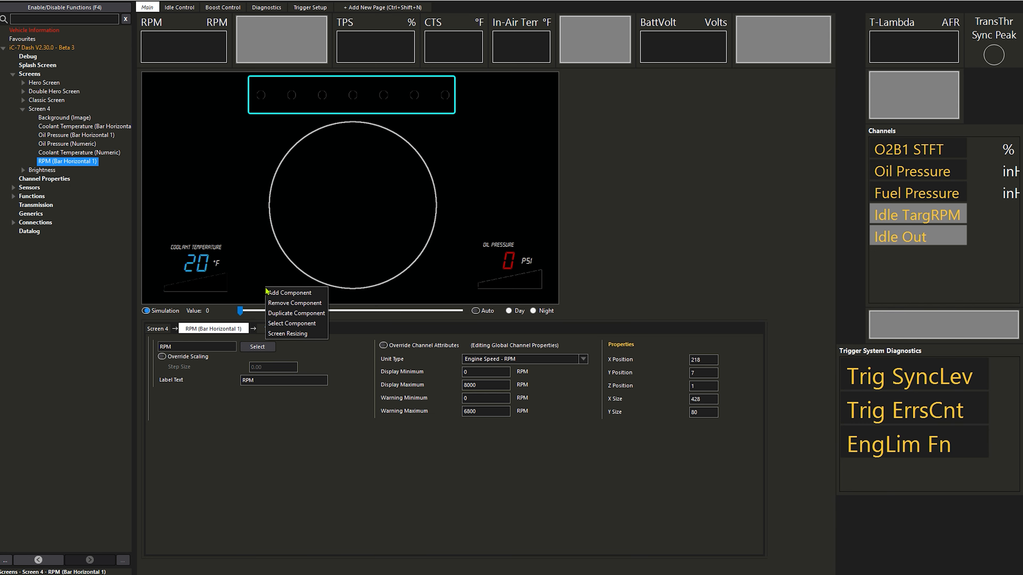
click(282, 292)
scroll(616, 409, down, 2)
key(Return)
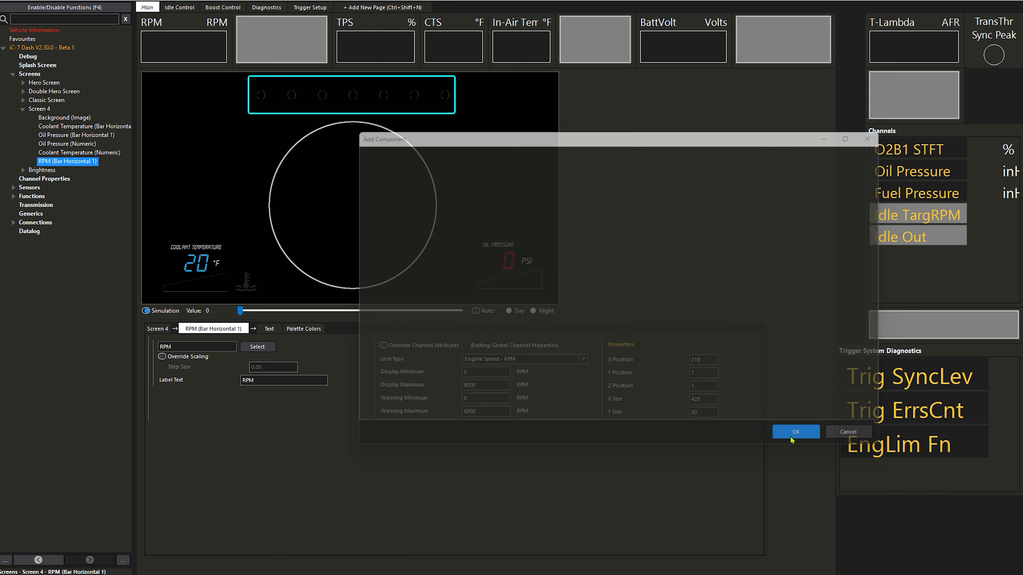
drag(274, 300, 250, 279)
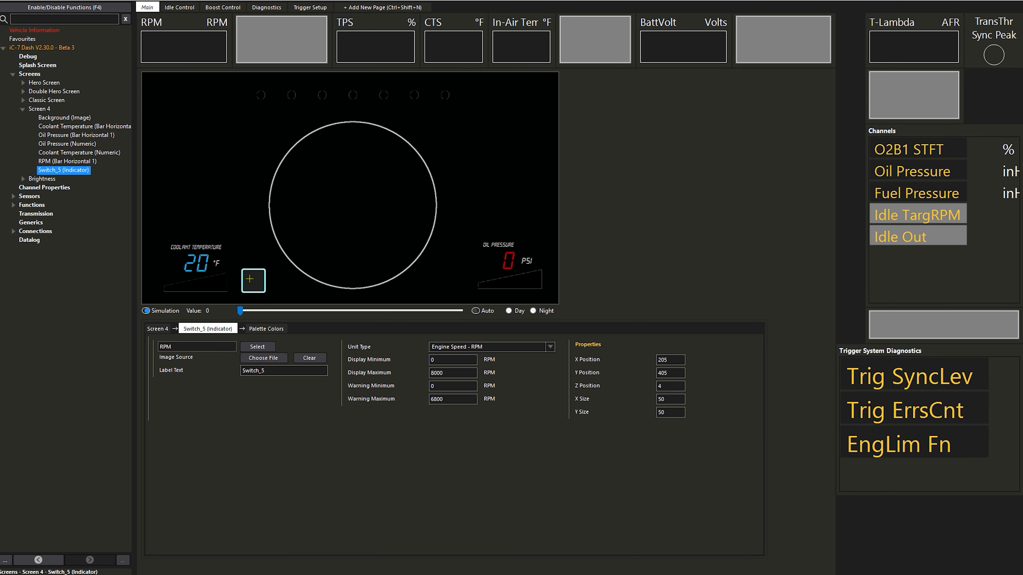
Step: Override the screen palette for the new indicator and edit its day and night Indicator Off opacity
click(256, 329)
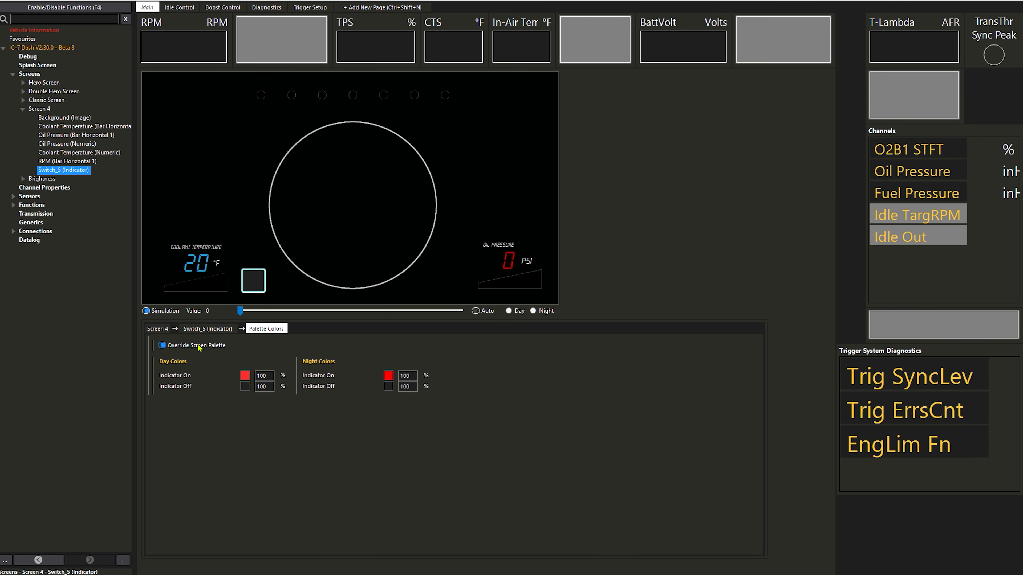
click(207, 328)
click(259, 338)
double_click(269, 385)
click(404, 387)
click(222, 329)
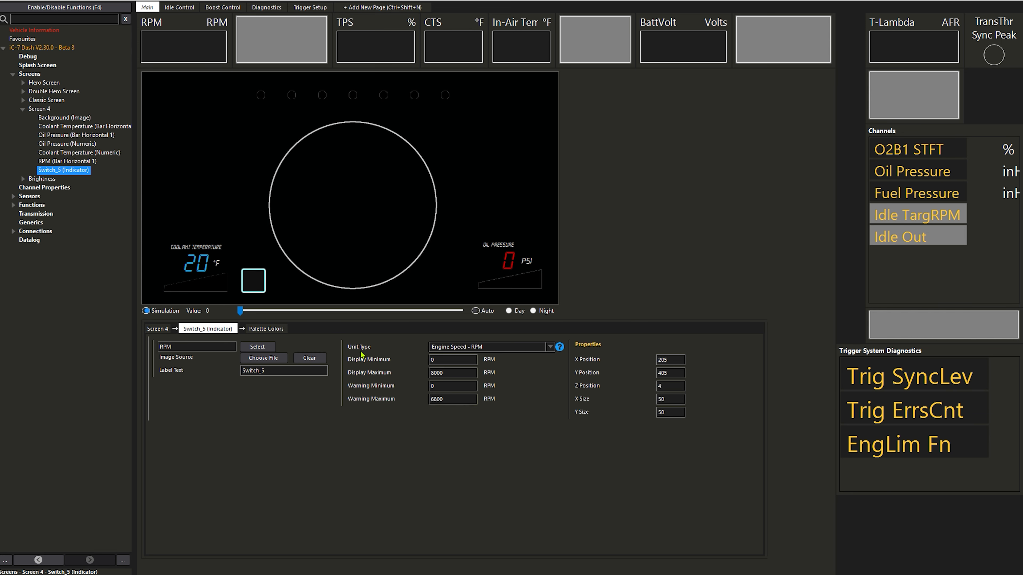
Step: Search the available channels for "coolant" and assign Coolant Temperature to the indicator
click(260, 347)
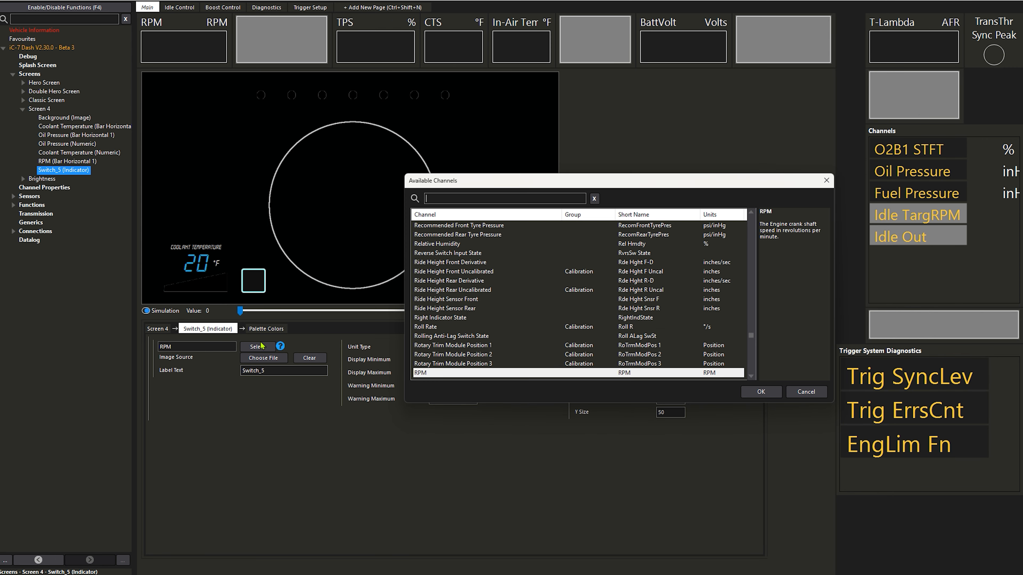
key(BackSpace)
text(coolant)
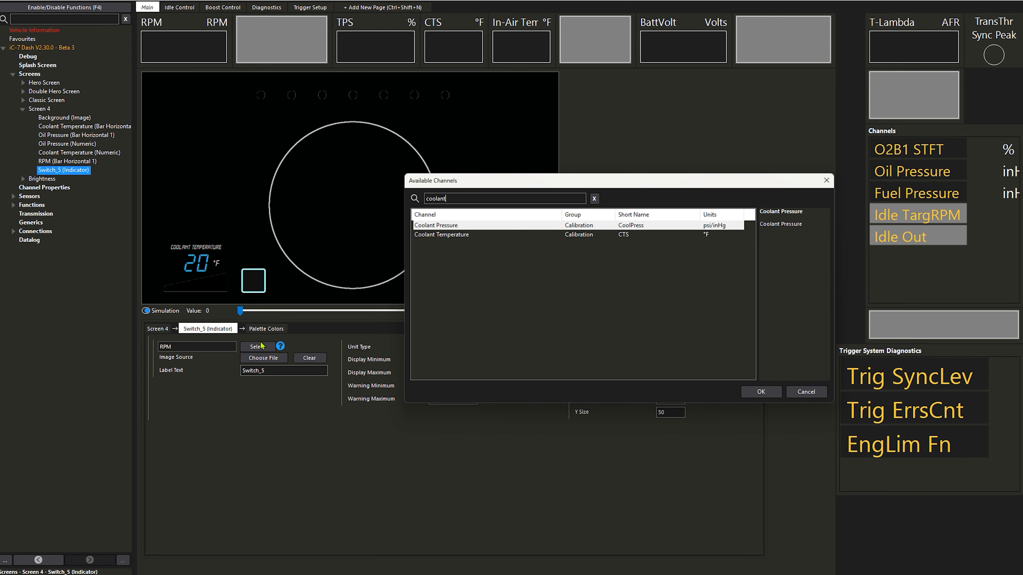
click(463, 234)
click(760, 392)
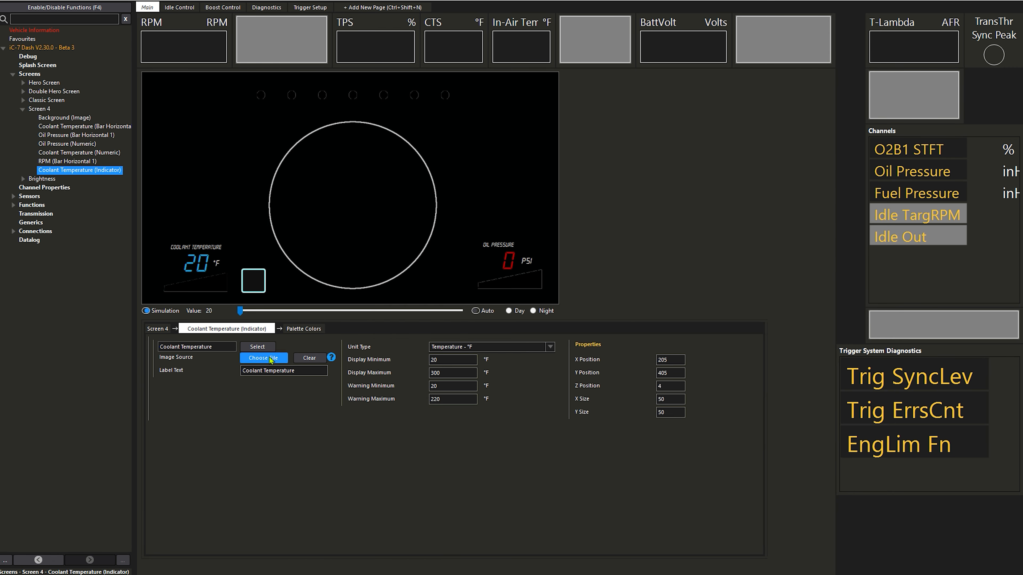
Step: Use temp.png as the coolant indicator's image and raise the simulated coolant temperature to 300
click(262, 358)
scroll(586, 234, down, 20)
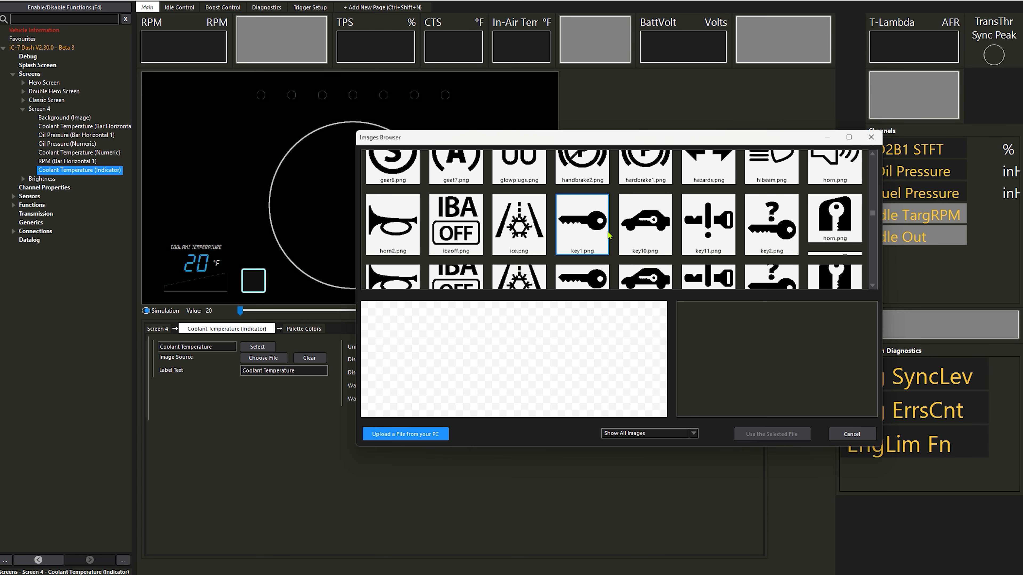
scroll(609, 236, down, 10)
click(668, 271)
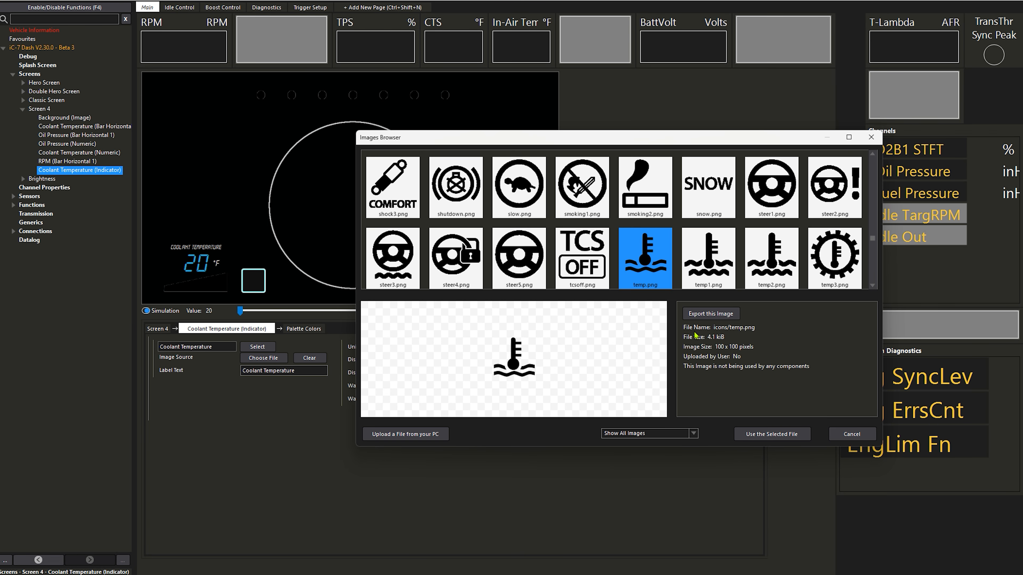
click(756, 434)
drag(254, 286, 460, 310)
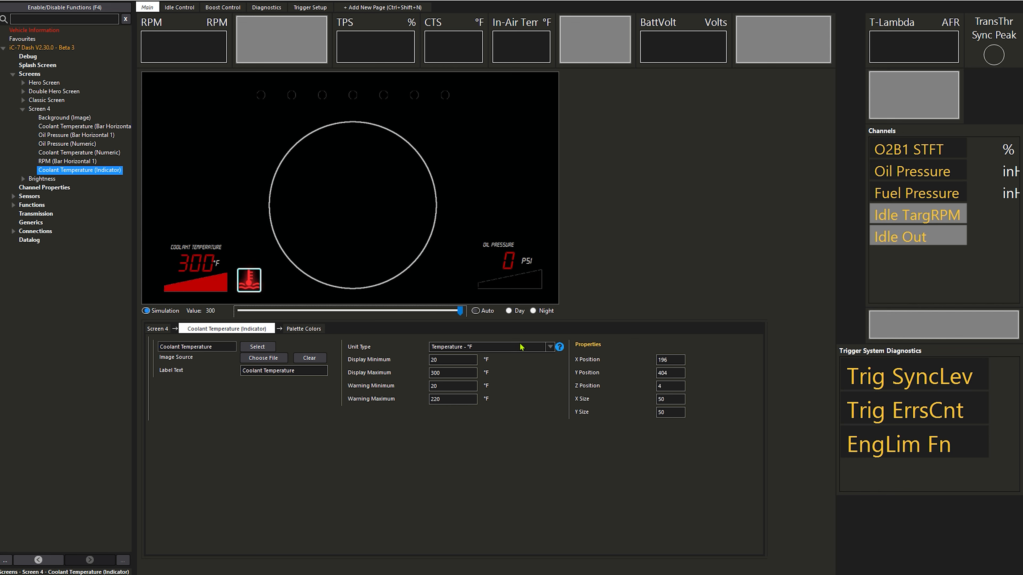
Step: Duplicate the coolant temperature indicator and place the copy beside the oil pressure readout
right_click(249, 286)
click(277, 307)
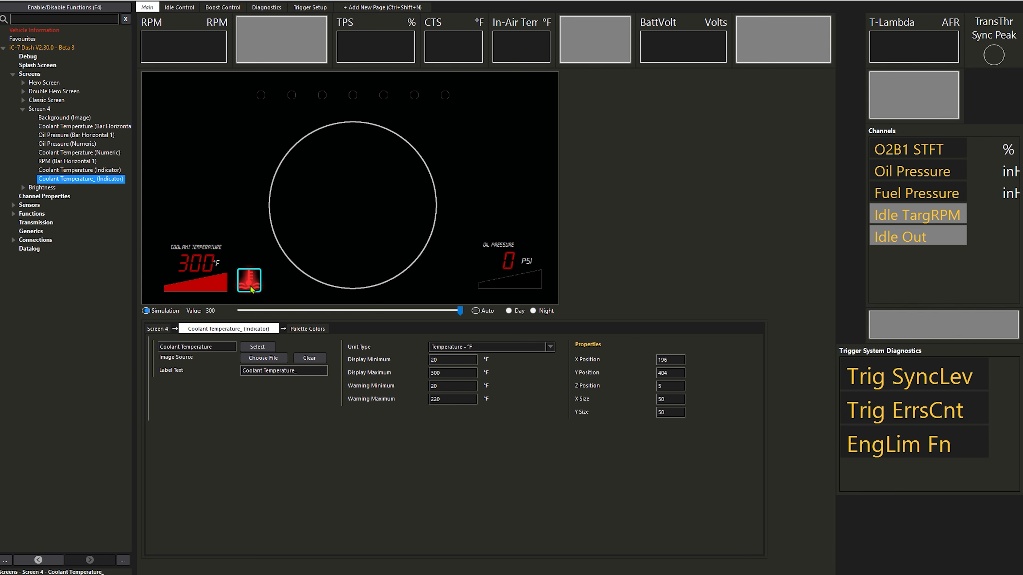
drag(250, 289, 459, 288)
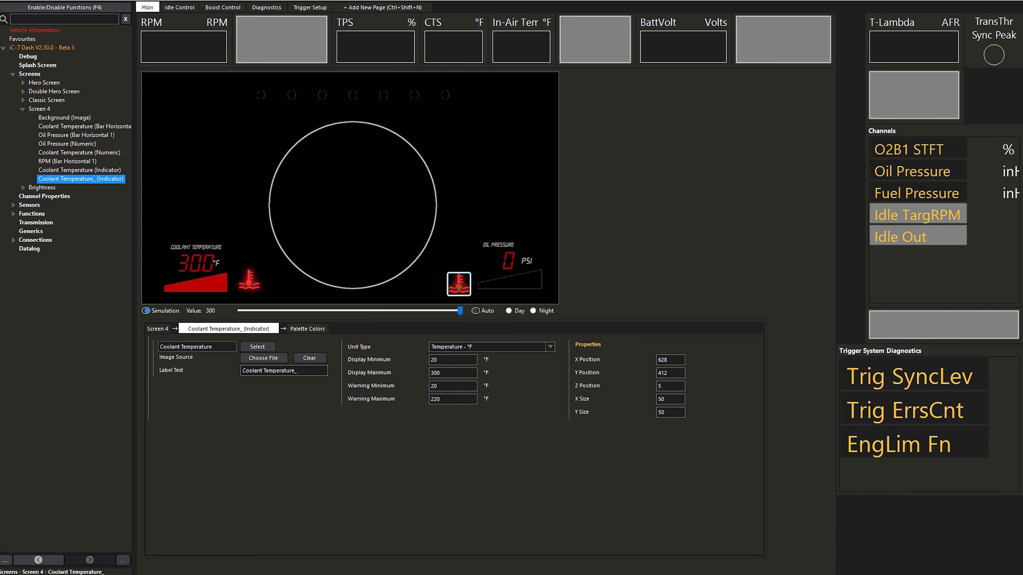
Step: Reposition the original coolant indicator to about X 187, Y 411, and set the duplicate's Y Position to 411
drag(251, 287, 247, 290)
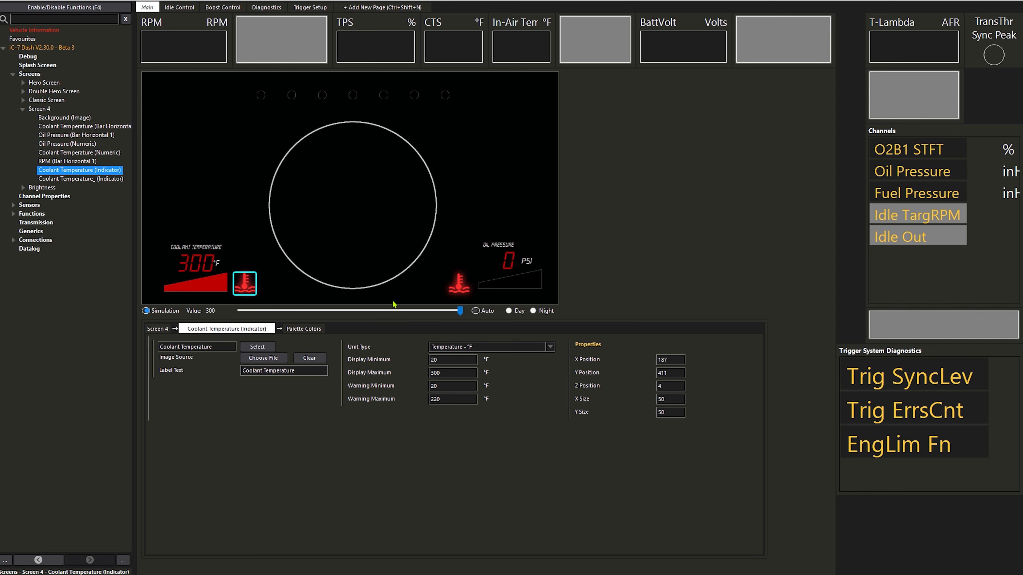
click(459, 287)
click(252, 289)
click(459, 286)
click(669, 372)
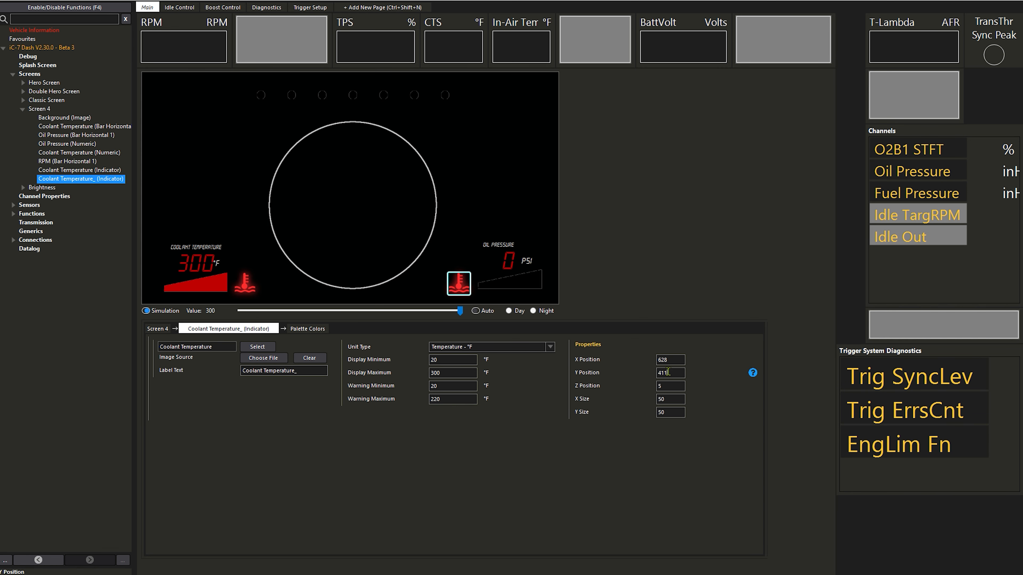
Step: Replace the duplicated indicator's image with oil2.png
click(263, 357)
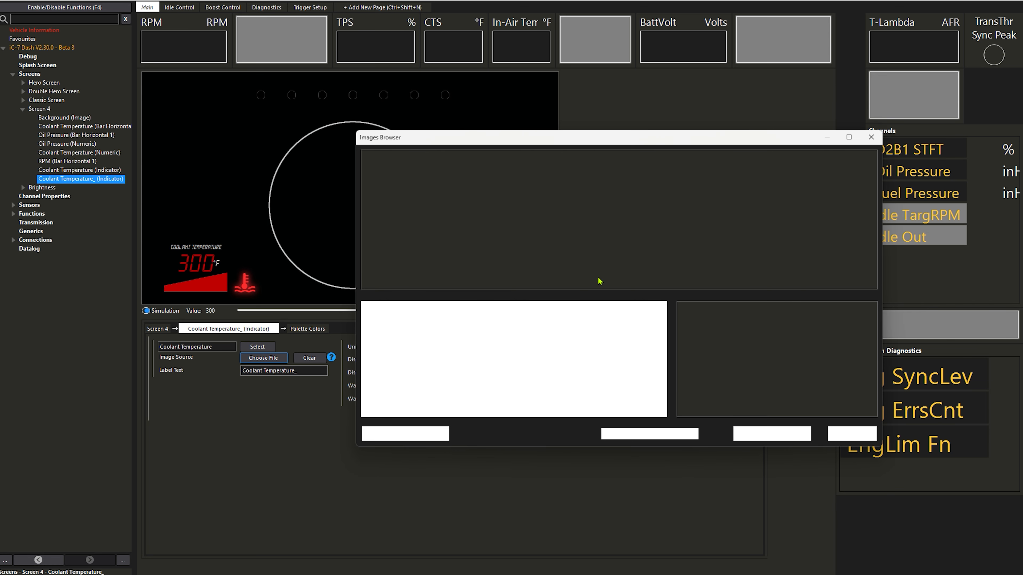
scroll(580, 270, up, 4)
click(662, 262)
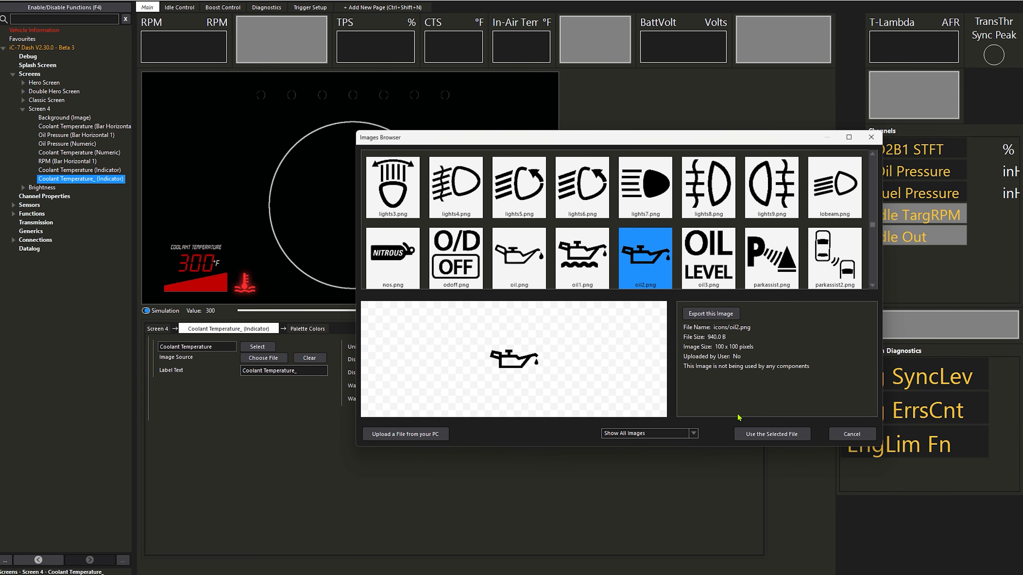
click(771, 434)
Step: Search the channels for "oil pre" and assign Oil Pressure to the duplicated indicator
click(257, 346)
text(oil pre)
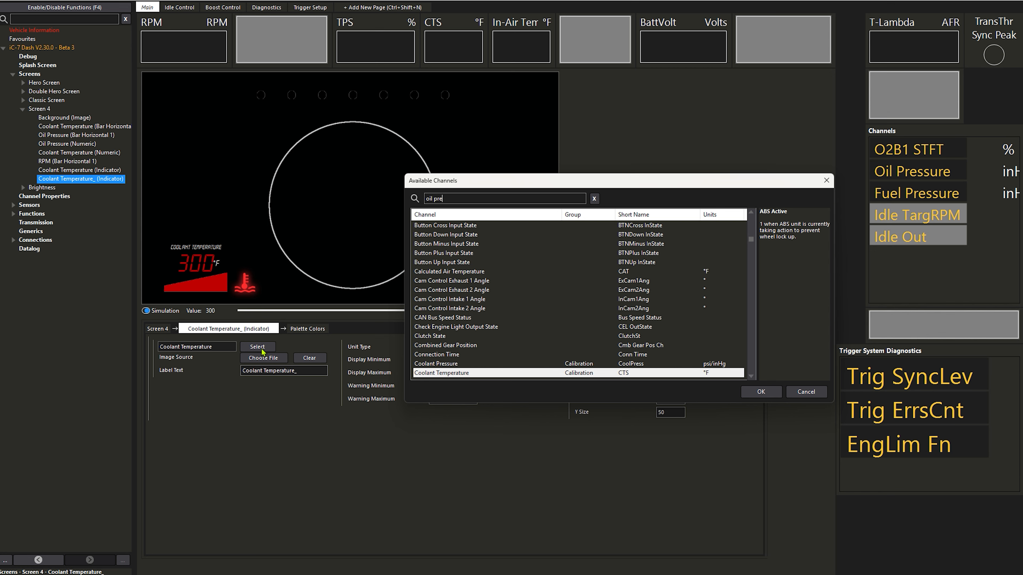
click(481, 226)
click(761, 392)
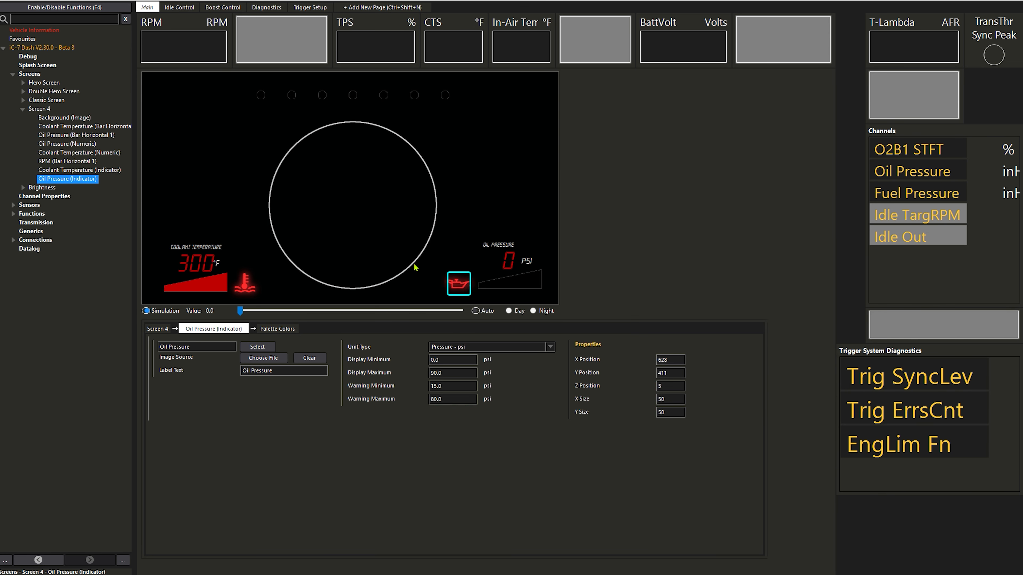
Step: Add a Circular dial gauge to Screen 4 and place it over the white centre ring
right_click(365, 246)
click(366, 247)
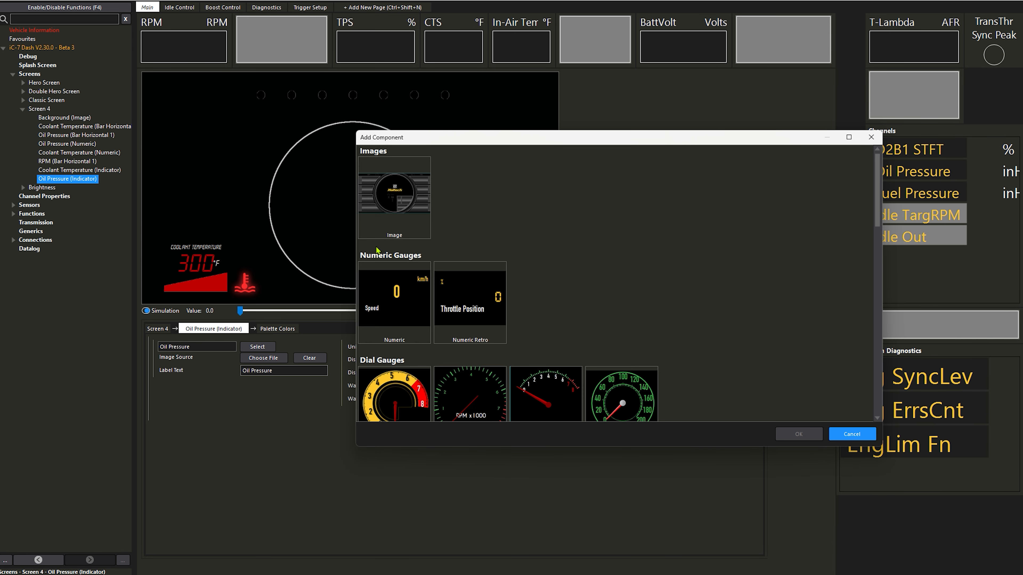
scroll(430, 284, down, 1)
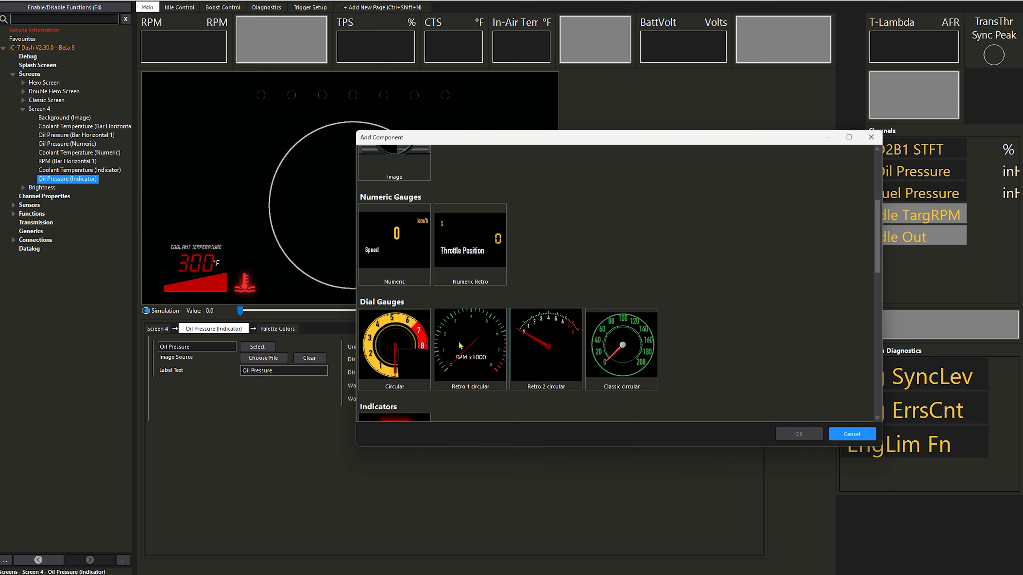
click(420, 350)
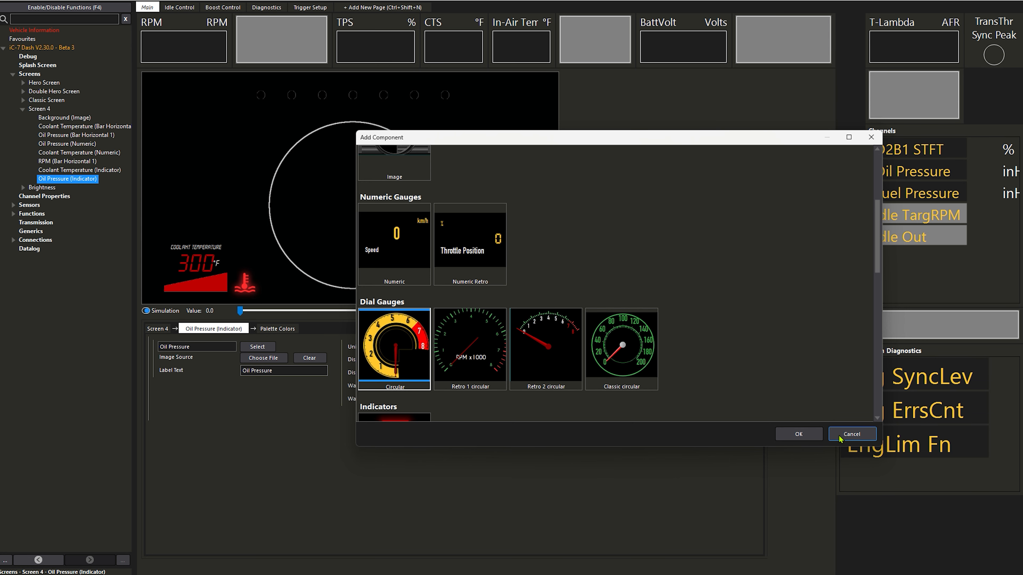
click(798, 434)
drag(417, 268, 309, 139)
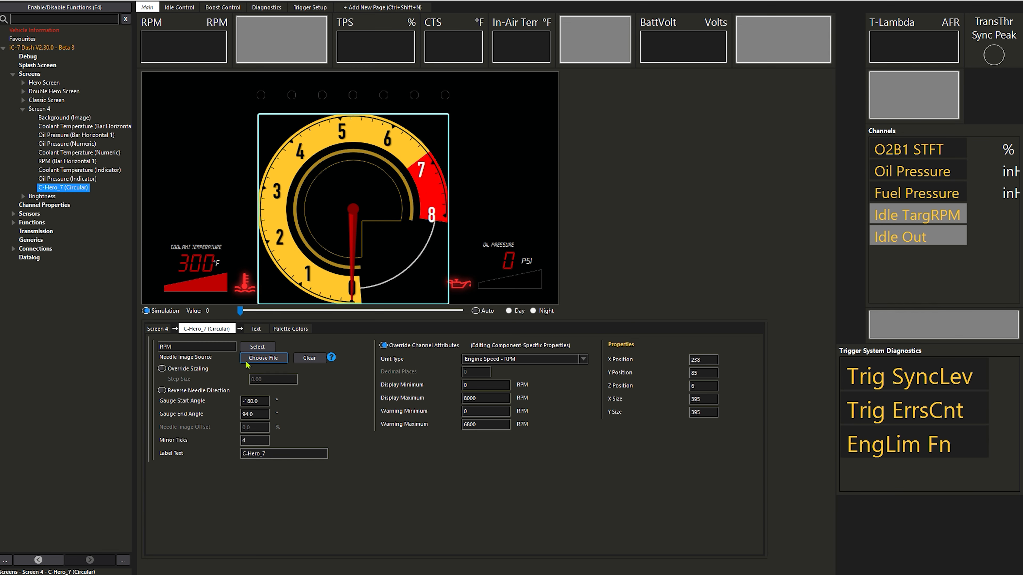
Step: Set the circular gauge's X Size and Y Size to 338
double_click(703, 399)
text(33)
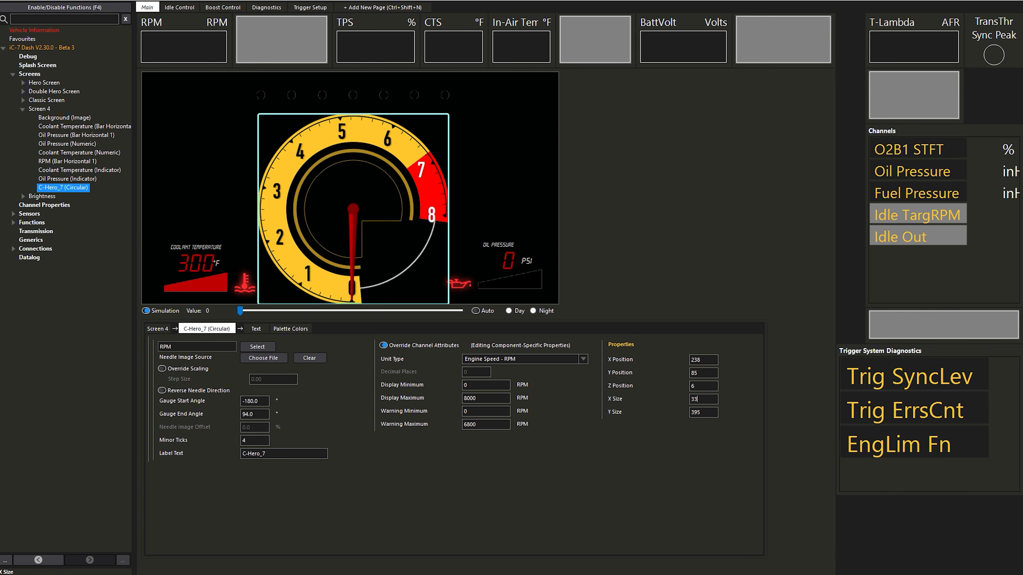
double_click(709, 396)
key(ctrl+c)
double_click(712, 414)
key(ctrl+v)
Step: Centre the circular gauge inside the white ring with X Position 265 and Y Position 106
drag(403, 169, 415, 178)
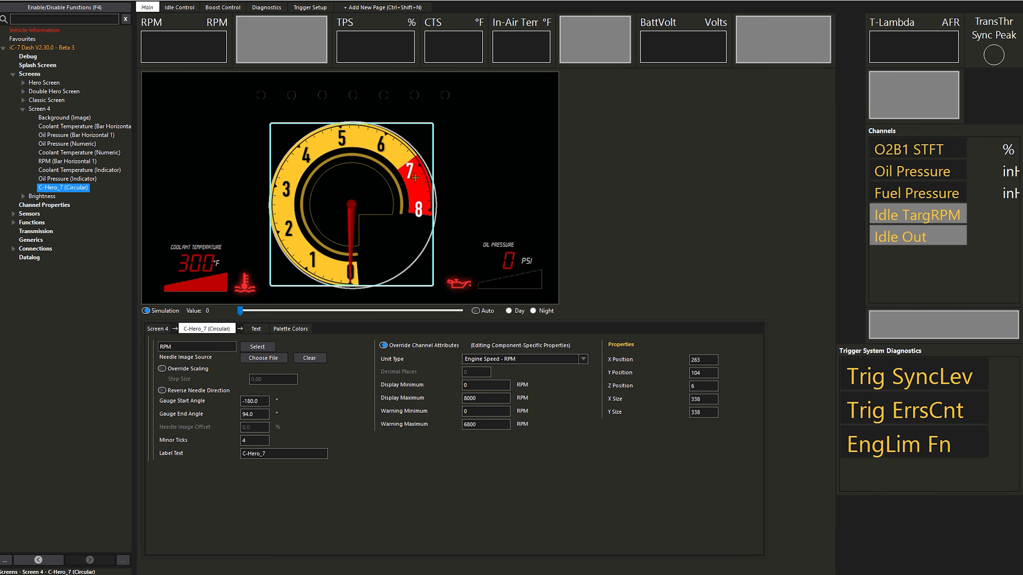
double_click(714, 375)
key(Return)
double_click(711, 360)
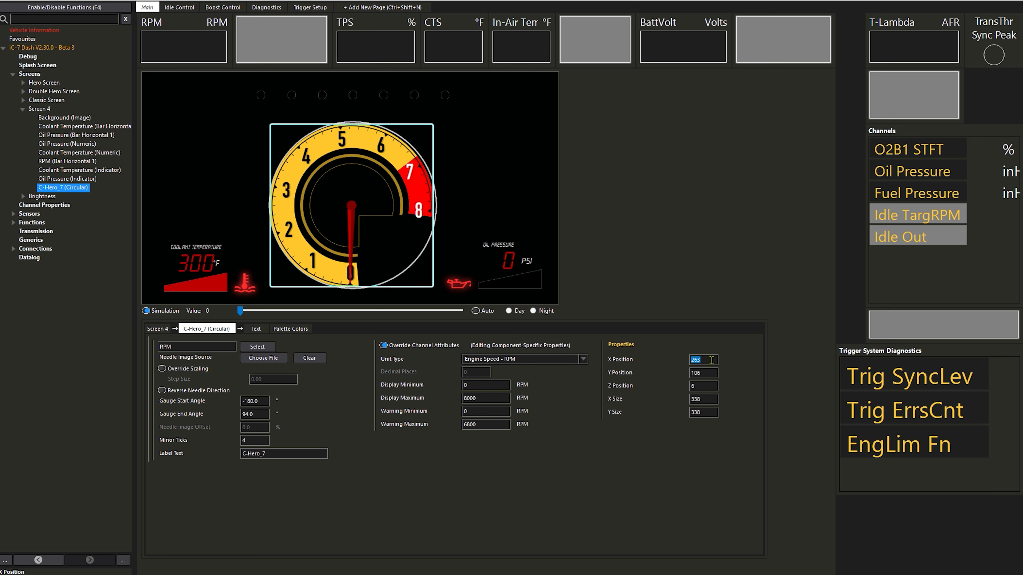
text(269)
key(Return)
double_click(711, 360)
text(265)
key(Return)
click(499, 151)
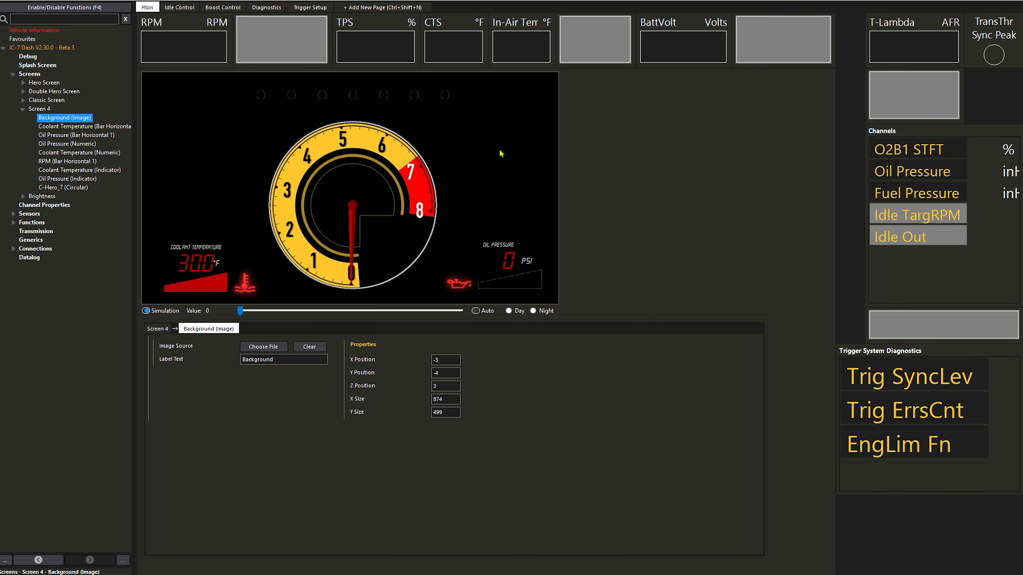
Step: Override the screen palette for the circular gauge
click(342, 166)
click(291, 328)
click(197, 346)
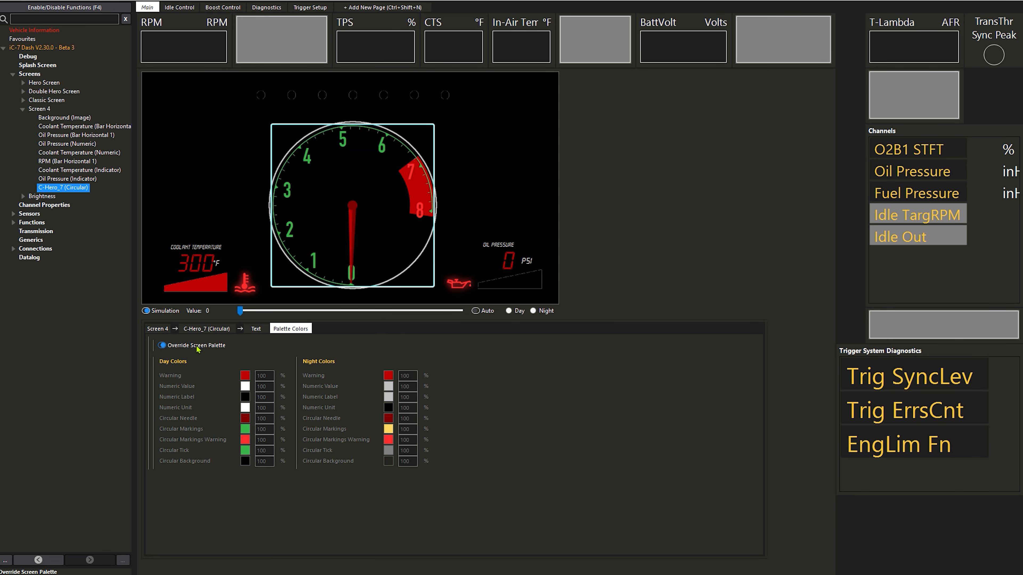
Step: Use Red Line.png as the circular gauge's needle image and try it with the simulation
click(207, 328)
click(263, 357)
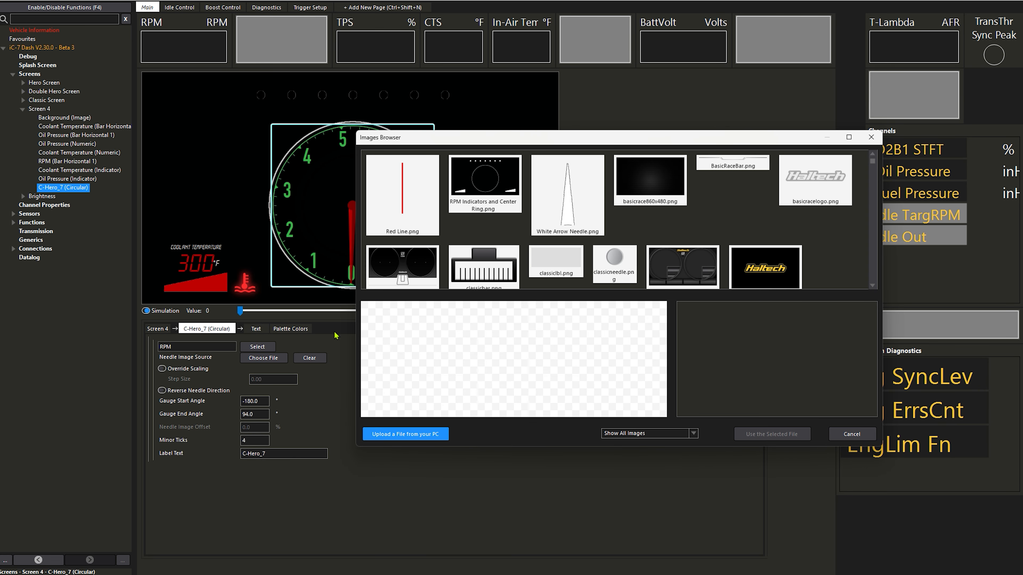
click(414, 220)
click(773, 435)
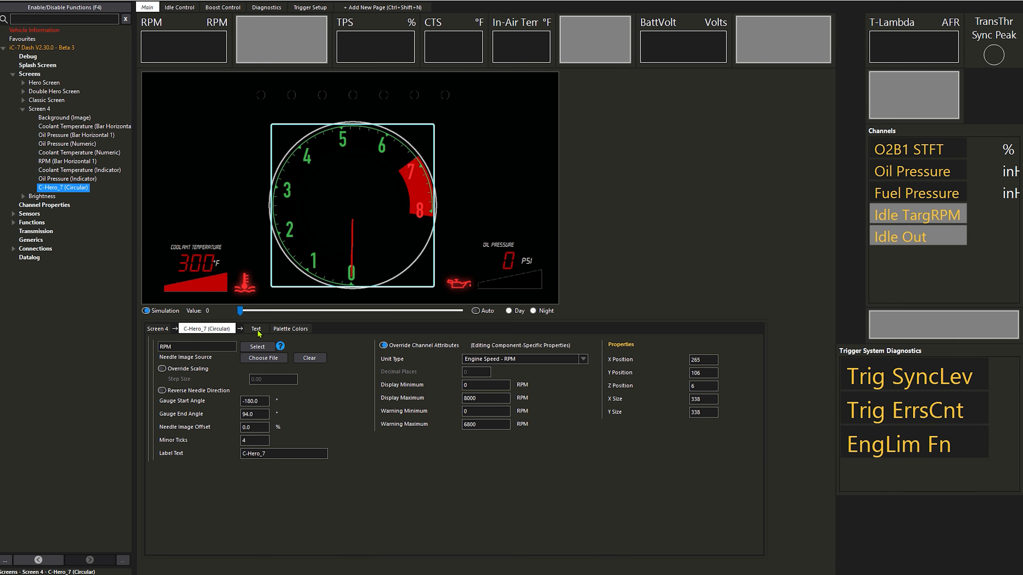
drag(240, 313, 217, 319)
Step: Widen the Coolant Temperature numeric readout to give its unit more room beside the value
click(352, 104)
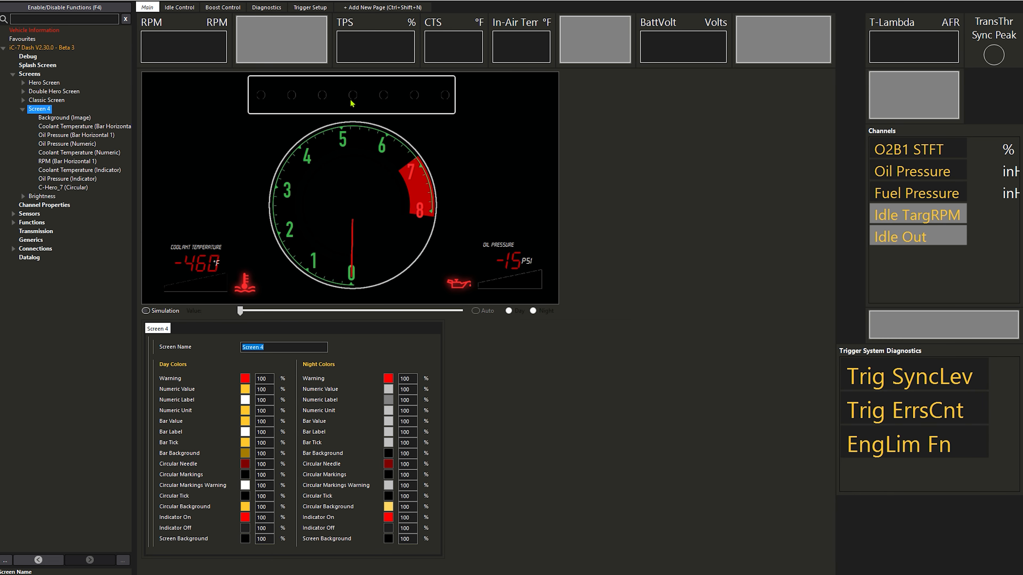
click(351, 103)
click(197, 264)
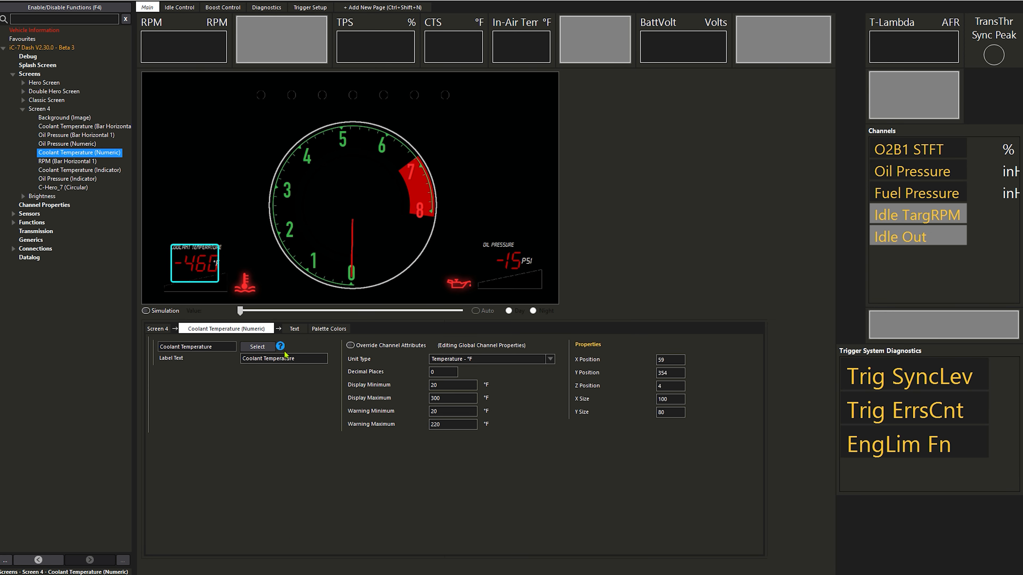
click(325, 329)
mouse_move(219, 264)
mouse_down()
mouse_move(234, 265)
mouse_move(212, 270)
mouse_move(228, 266)
mouse_up()
Step: Widen the Oil Pressure numeric readout and nudge the Coolant Temperature readout slightly upward
click(520, 258)
drag(532, 260, 543, 260)
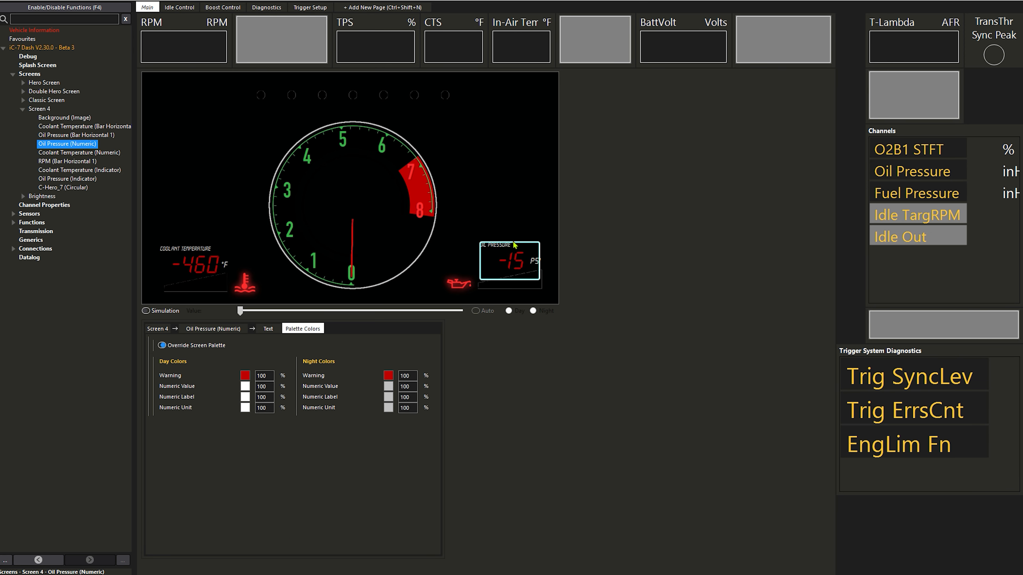
click(197, 264)
drag(197, 264, 198, 261)
Step: Duplicate the RPM horizontal bar above the circular gauge
click(287, 114)
click(286, 111)
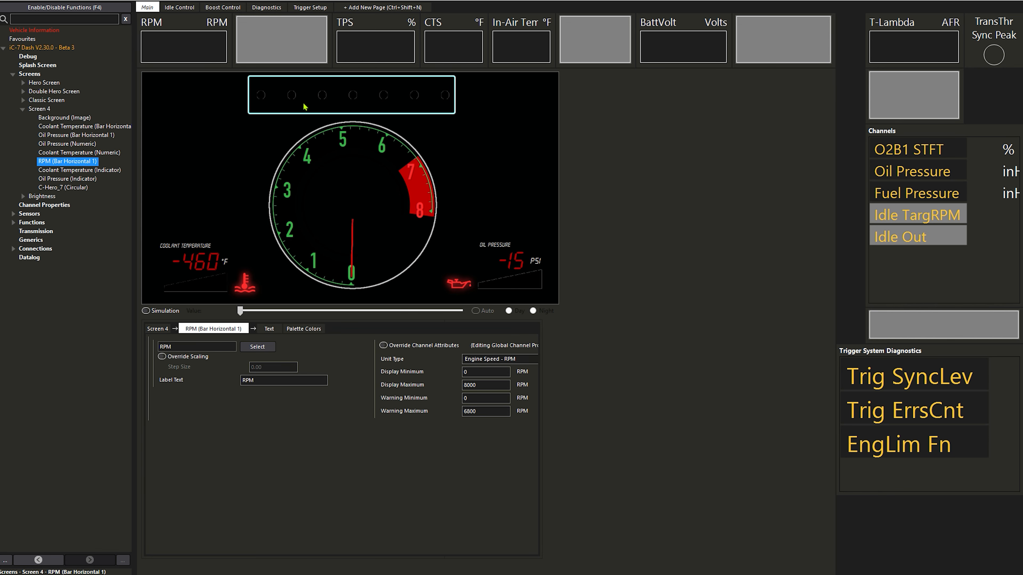
right_click(301, 101)
click(322, 128)
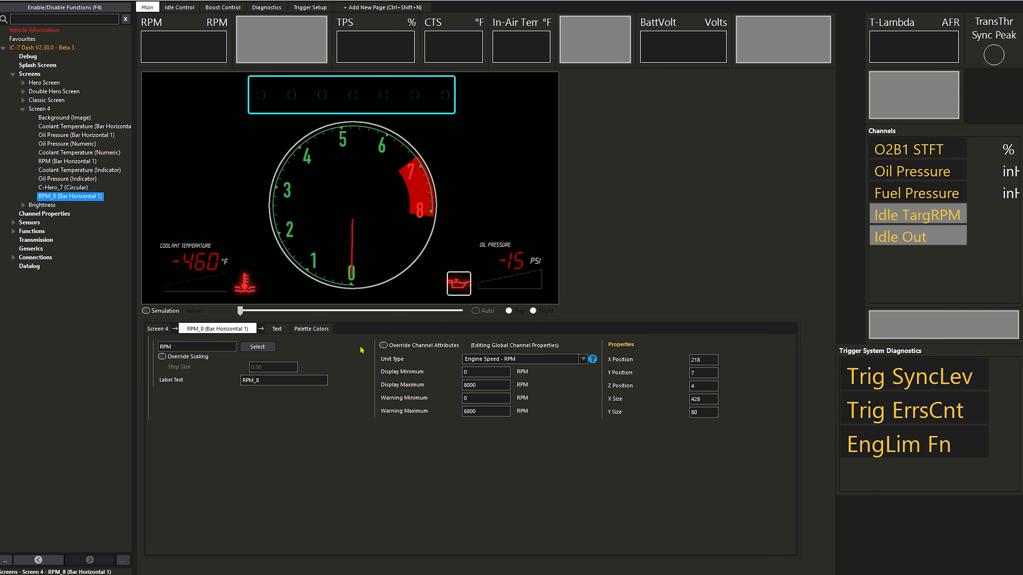
Step: Override the duplicate RPM bar's channel attributes: display minimum 5000, warning minimum 5000 and warning maximum 6800 RPM, with X Position 480
click(383, 345)
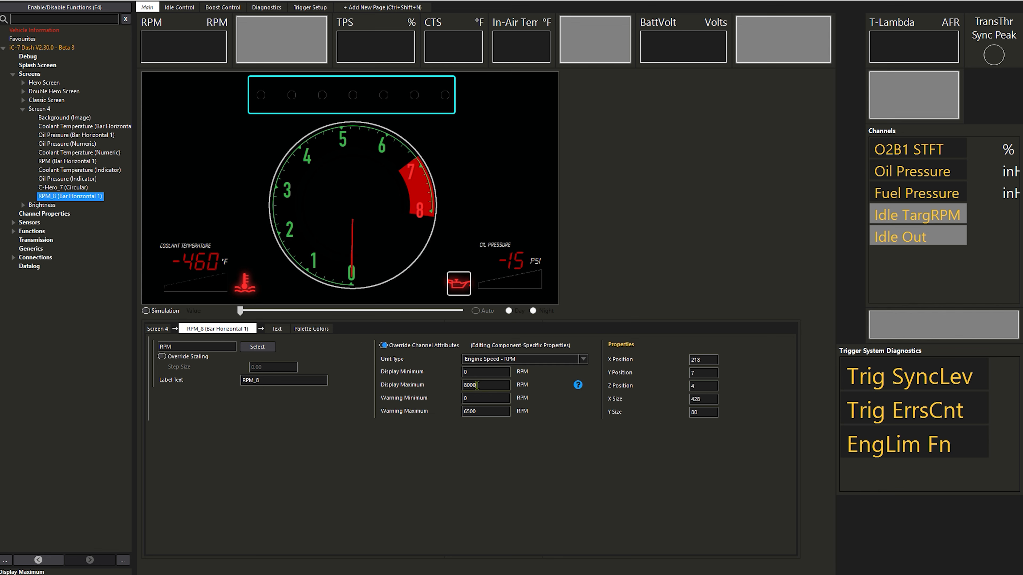
click(476, 371)
key(Tab)
key(Tab)
text(50)
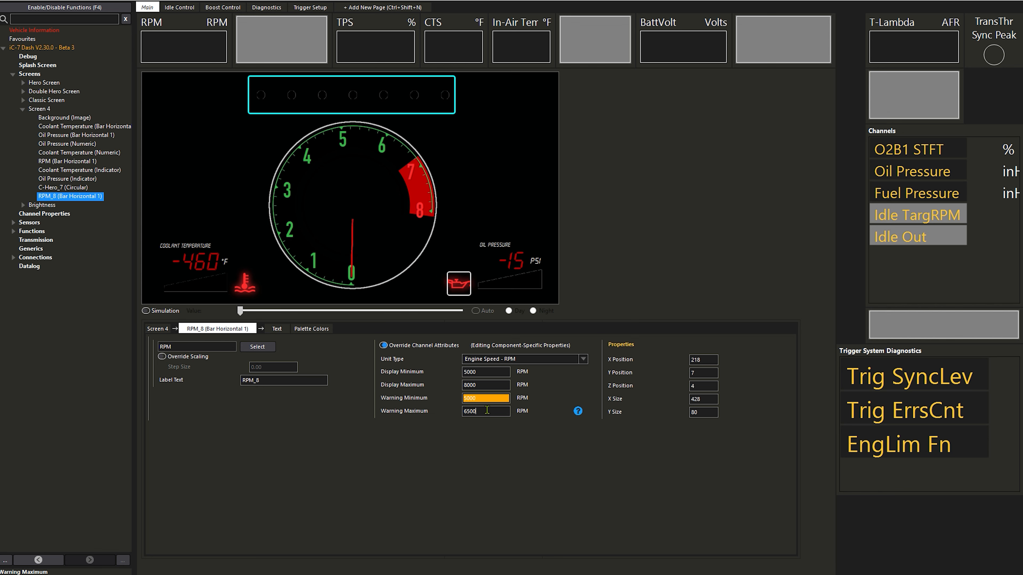
key(BackSpace)
key(BackSpace)
key(BackSpace)
key(Tab)
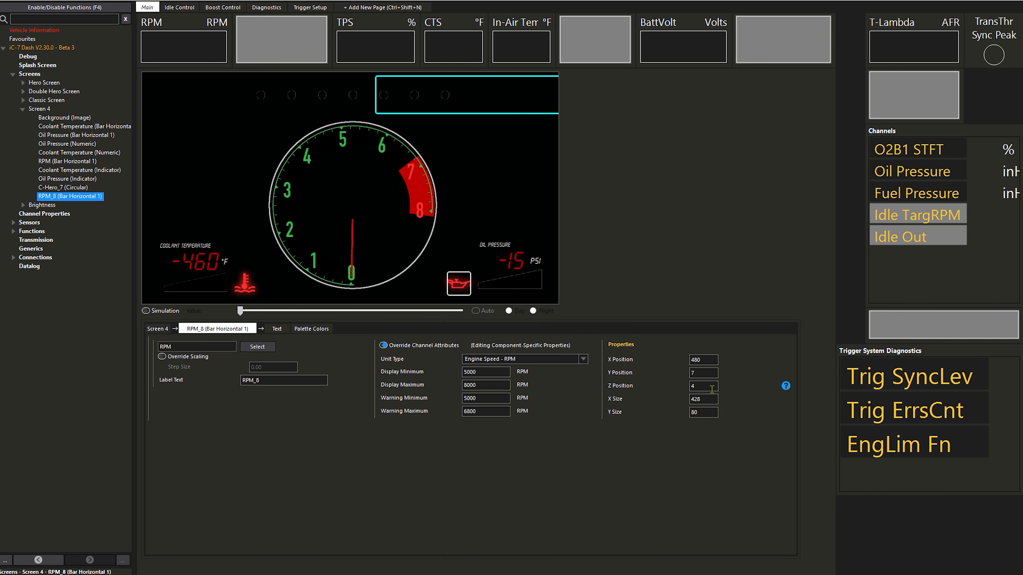
Step: Set the duplicate RPM bar's X Size to 167 and simulate it at 8000 RPM
click(705, 399)
text(167)
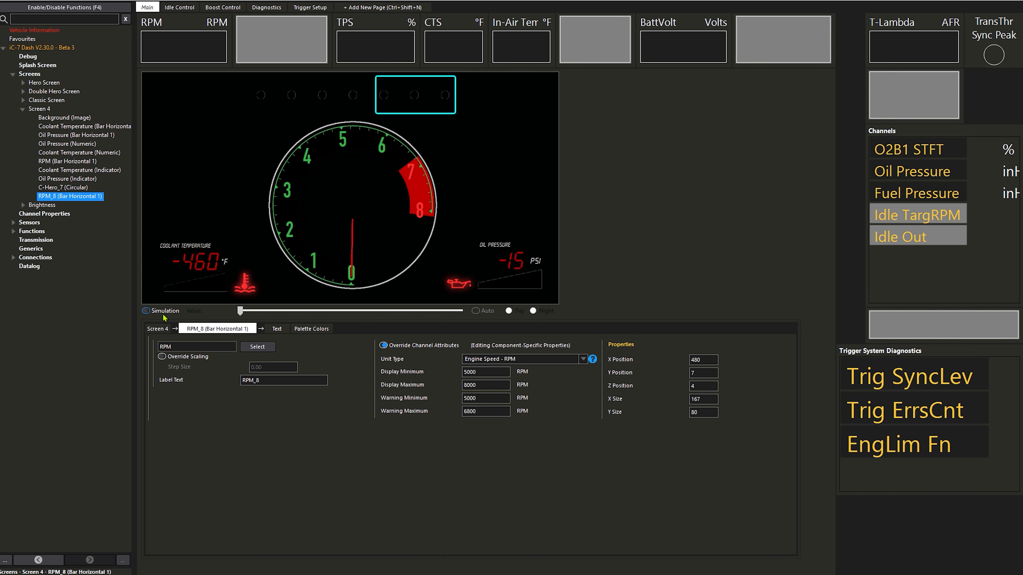
click(145, 311)
drag(240, 311, 472, 327)
Step: Set the duplicate RPM bar's Bar Value color to amber (255, 199, 44) for both day and night
click(321, 328)
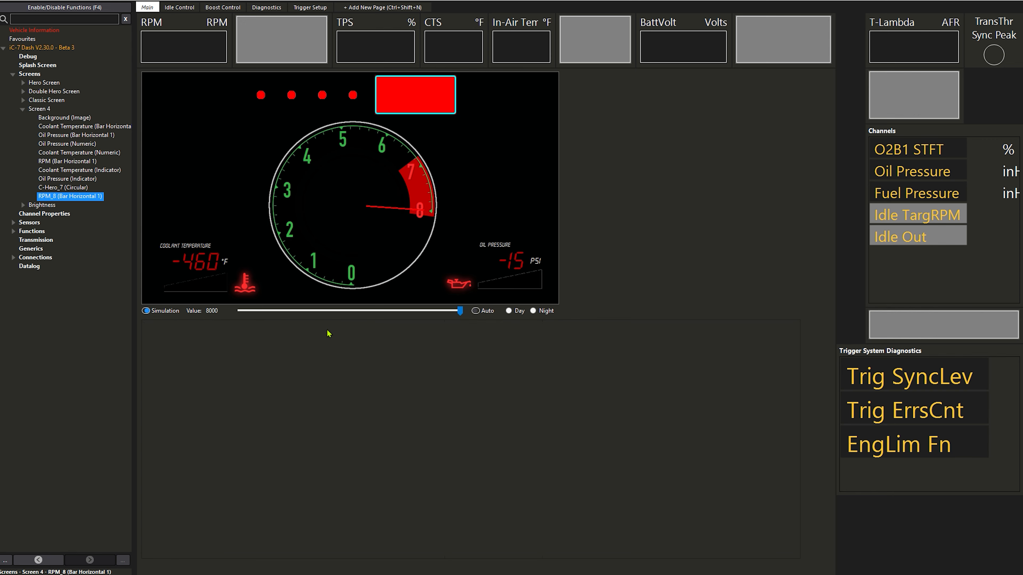
click(244, 418)
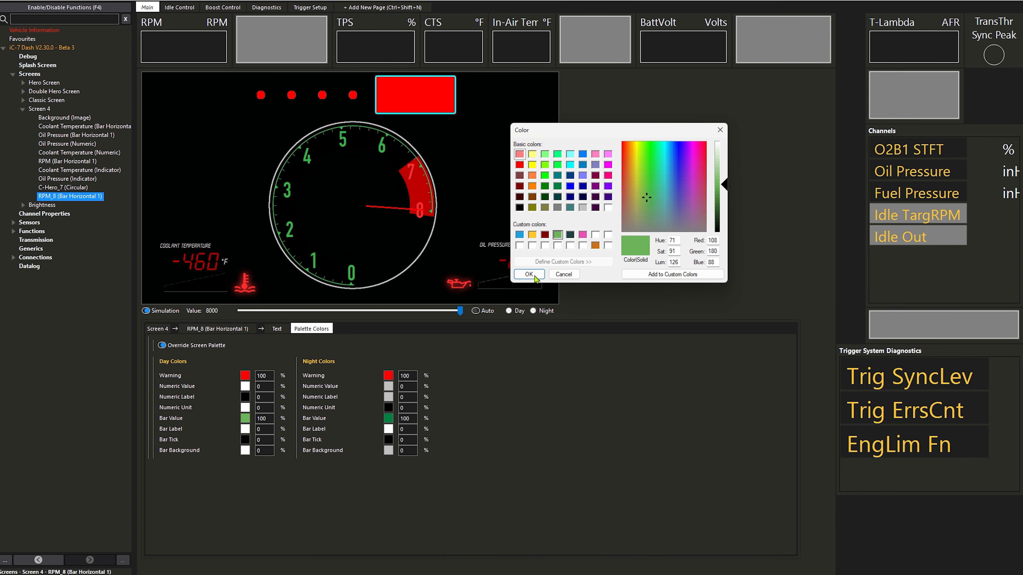
click(533, 235)
click(532, 274)
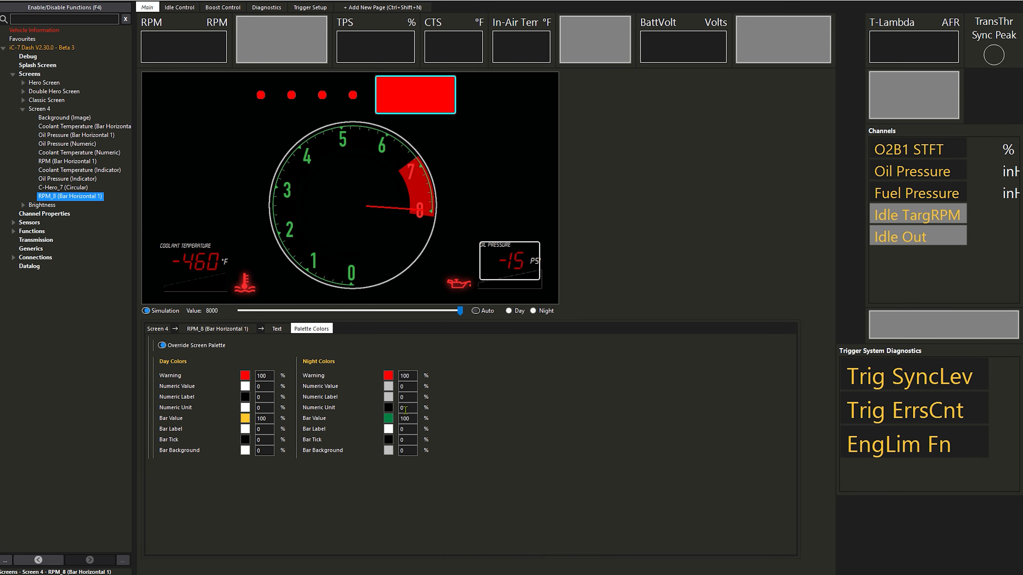
click(388, 419)
click(532, 235)
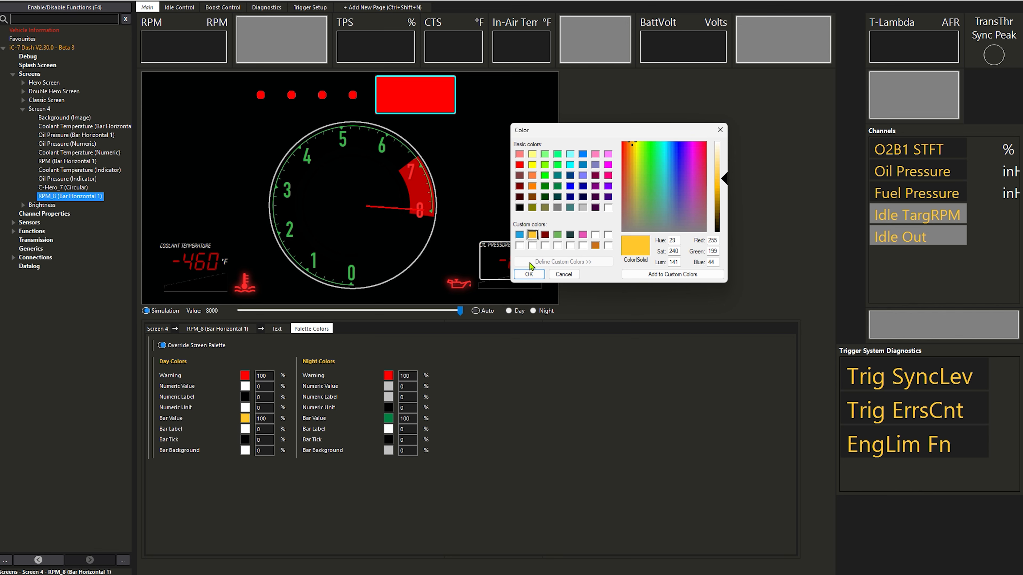
click(529, 274)
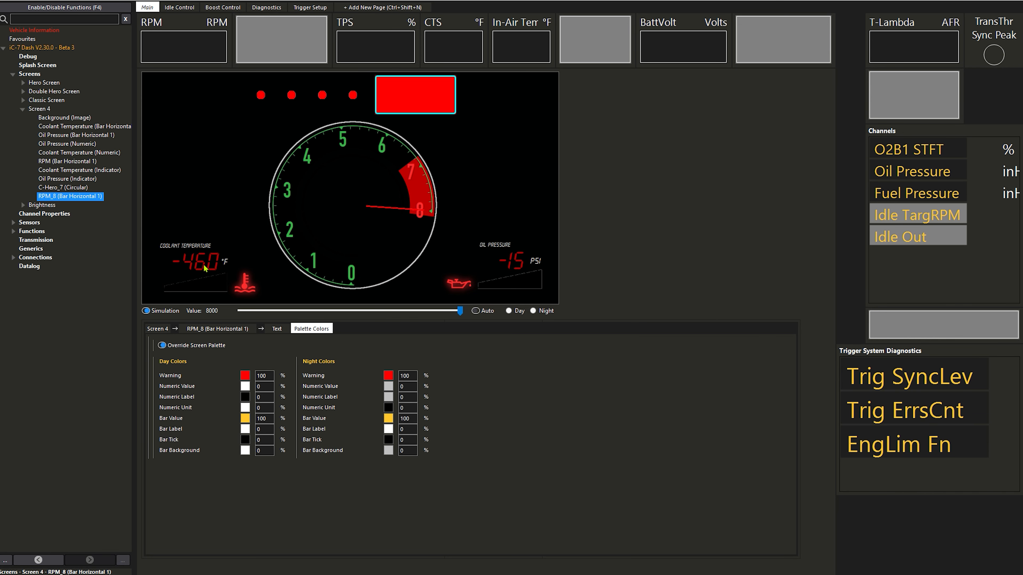
Step: Set the amber RPM bar's Z Position to 2 and sweep the simulated RPM between 0 and 8000
click(222, 331)
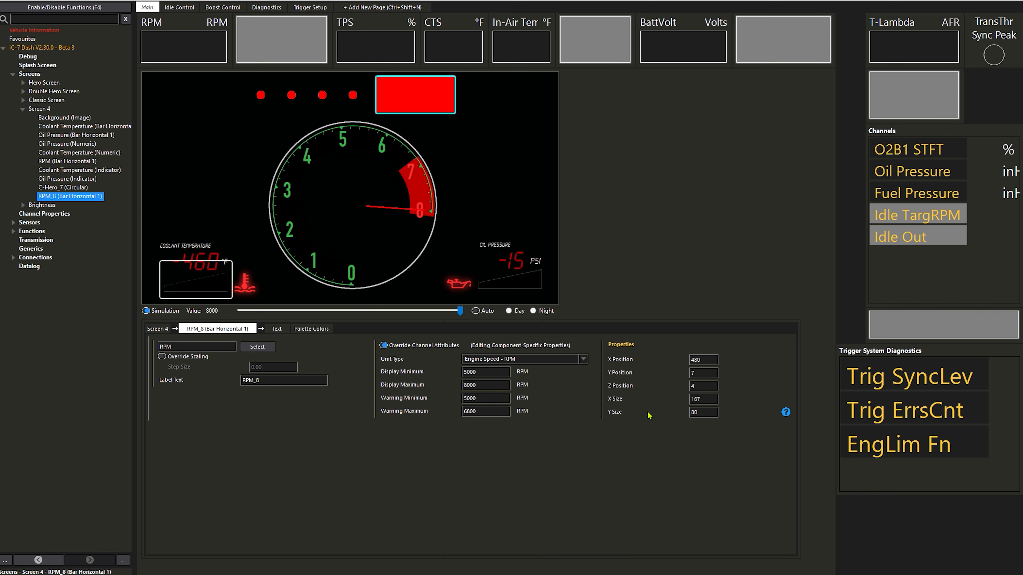
text(2)
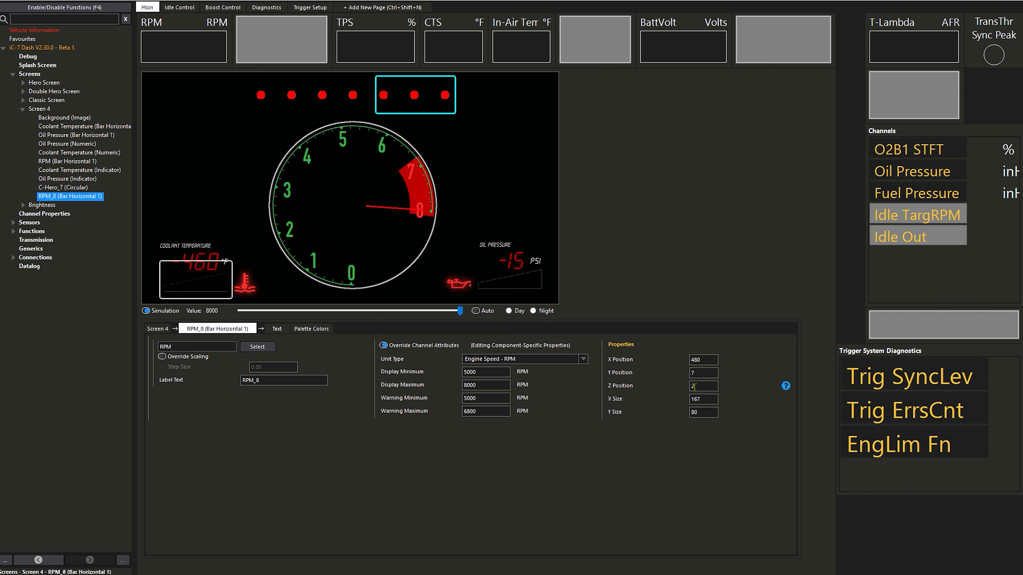
drag(460, 310, 195, 323)
click(293, 264)
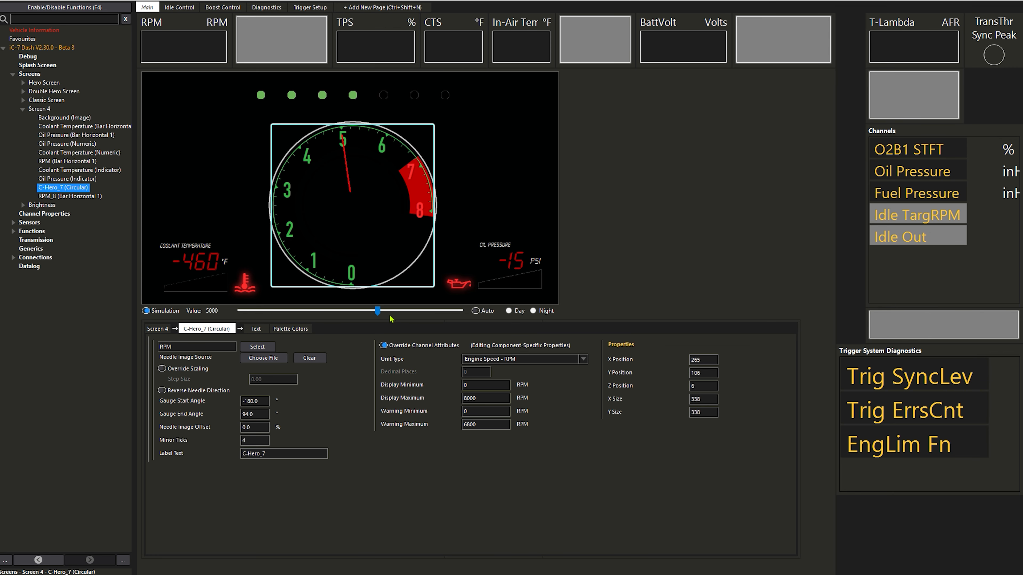
drag(377, 316, 461, 310)
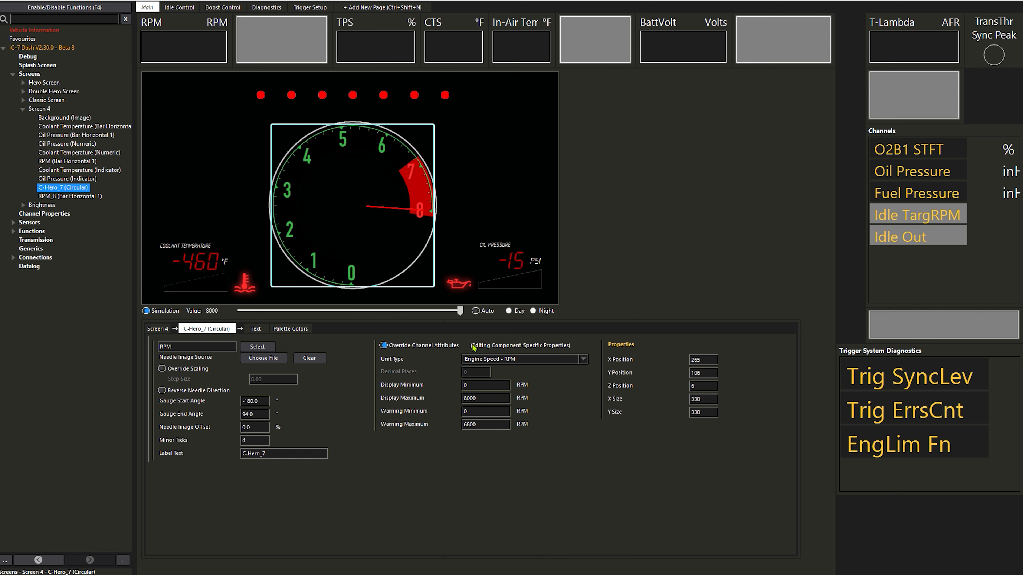
Step: Duplicate the Oil Pressure numeric readout and place the copy inside the circular gauge at about X 445, Y 311
click(518, 264)
right_click(522, 264)
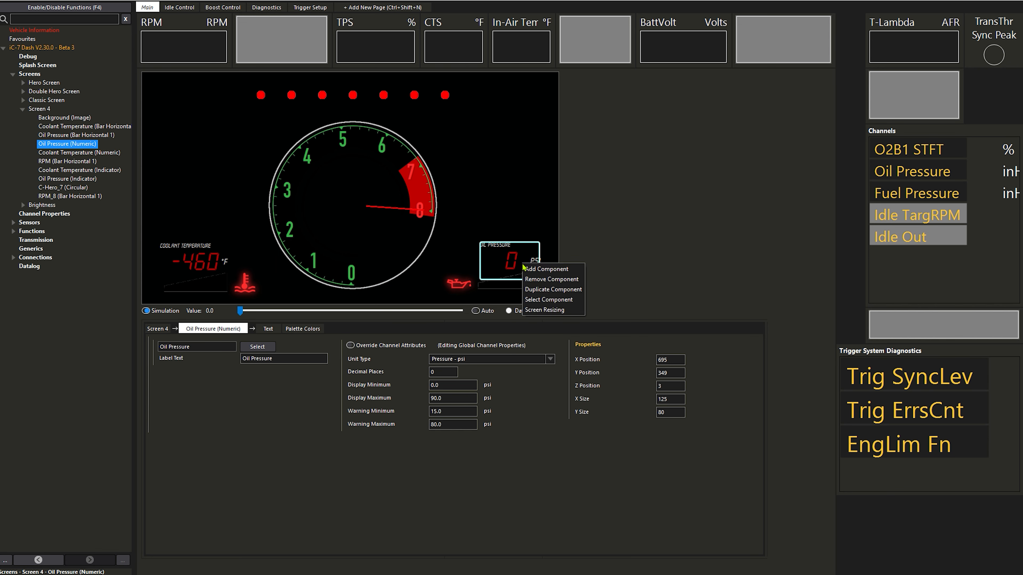
click(549, 289)
drag(514, 263, 390, 240)
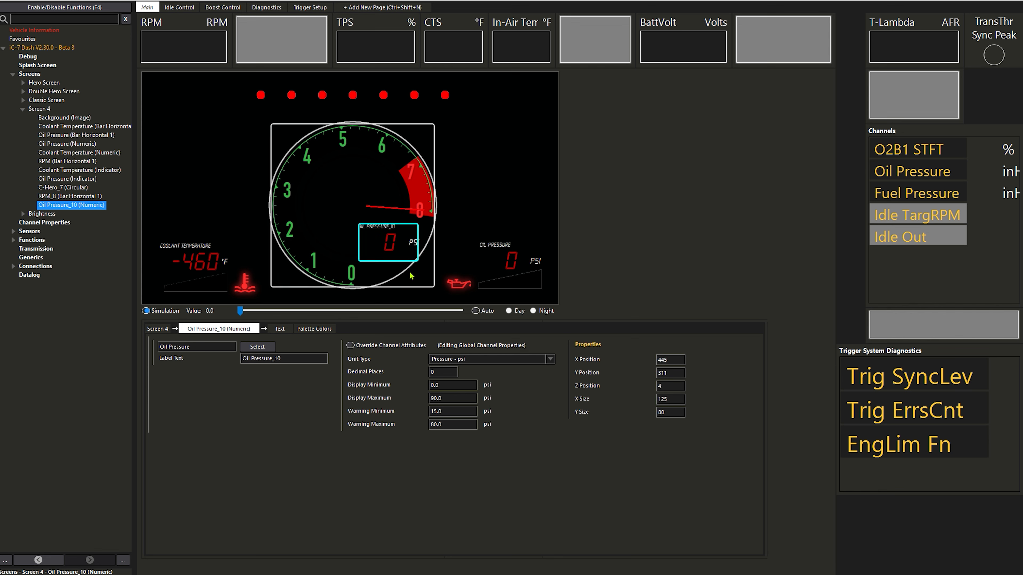
Step: Set the copied readout's Warning and Numeric Unit opacity to 0% for both day and night colors
click(301, 328)
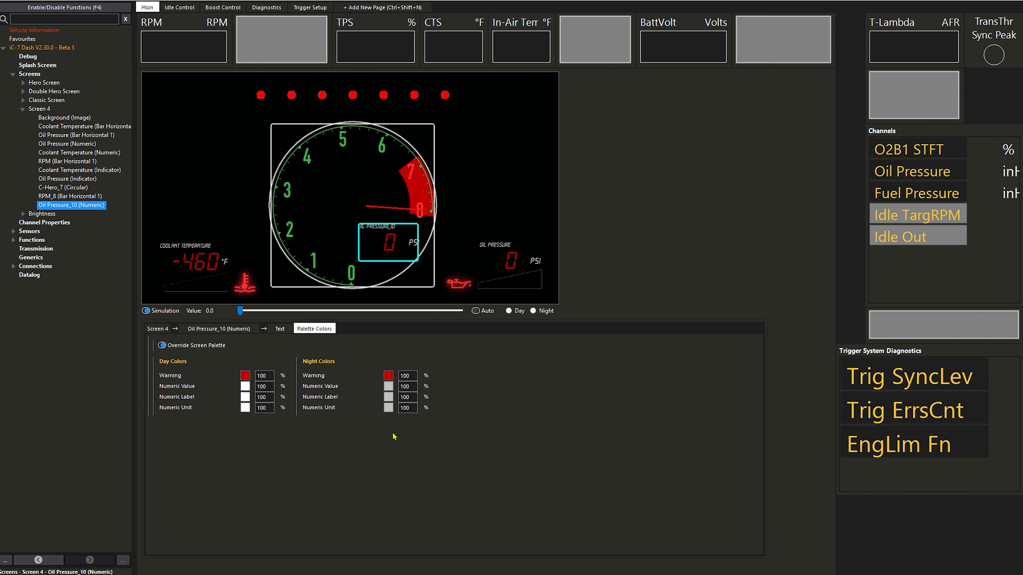
double_click(269, 377)
text(0)
click(268, 408)
text(0)
click(404, 376)
text(00)
Step: Assign the RPM channel to the copied numeric readout inside the gauge
click(218, 328)
click(271, 348)
text(rpm)
click(457, 225)
click(765, 394)
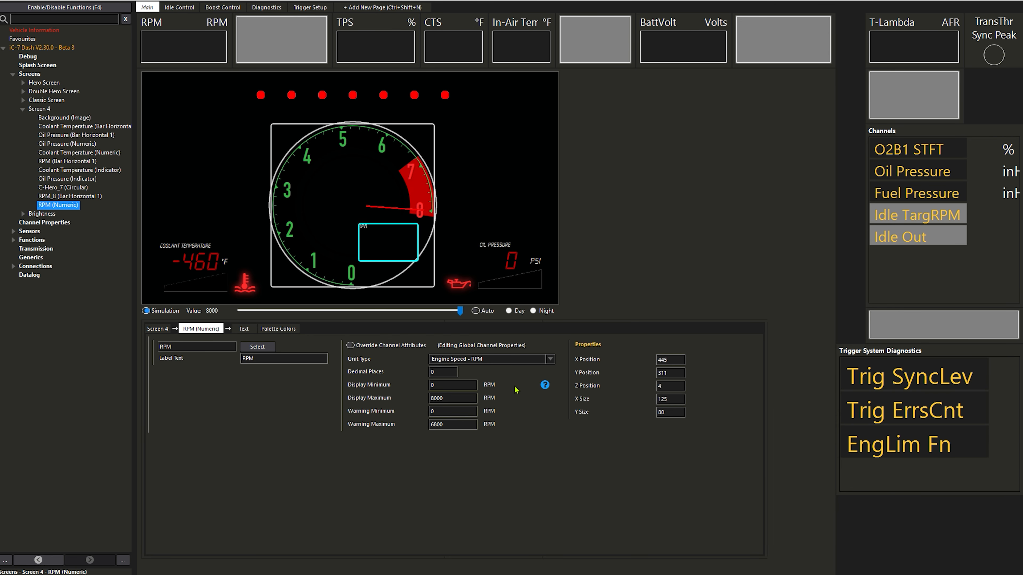
Step: Align the RPM readout's label text to Left-Bottom and bring the simulated RPM down to 0
click(244, 329)
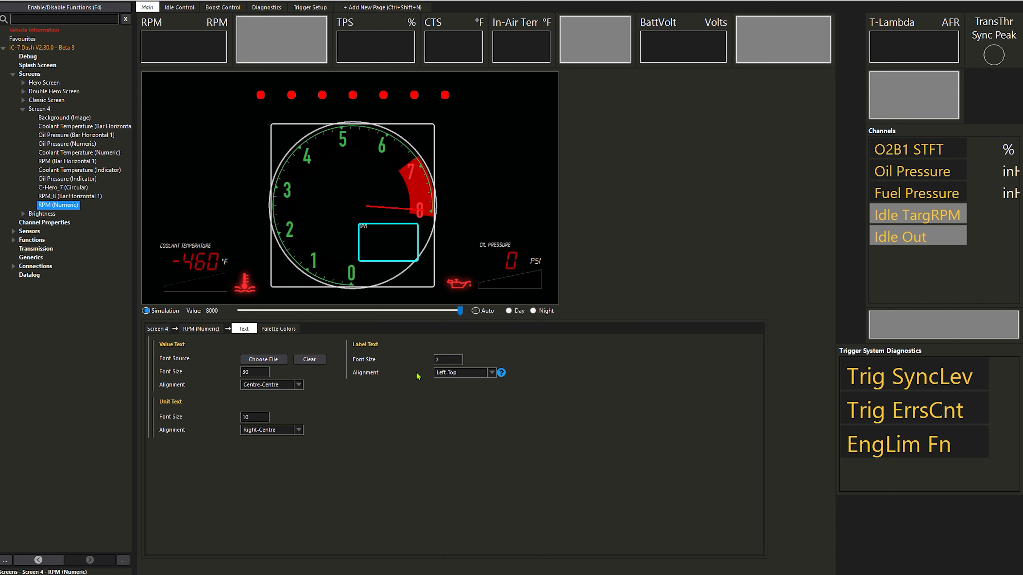
click(438, 372)
click(450, 399)
click(200, 328)
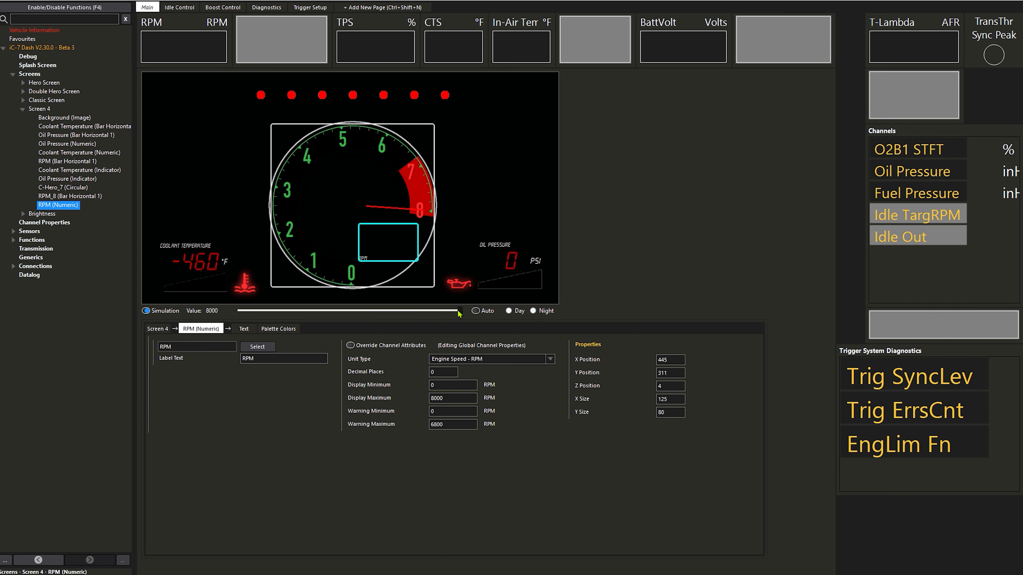
drag(459, 312, 240, 311)
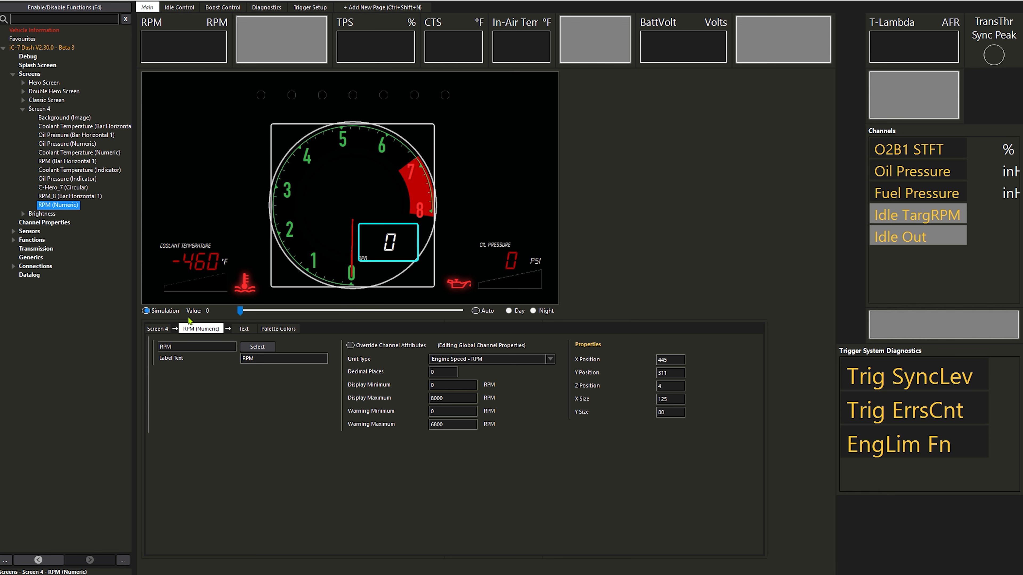
Step: Override the RPM readout's channel attributes with display maximum and warning maximum both at 5500 RPM
click(350, 345)
click(443, 398)
text(55)
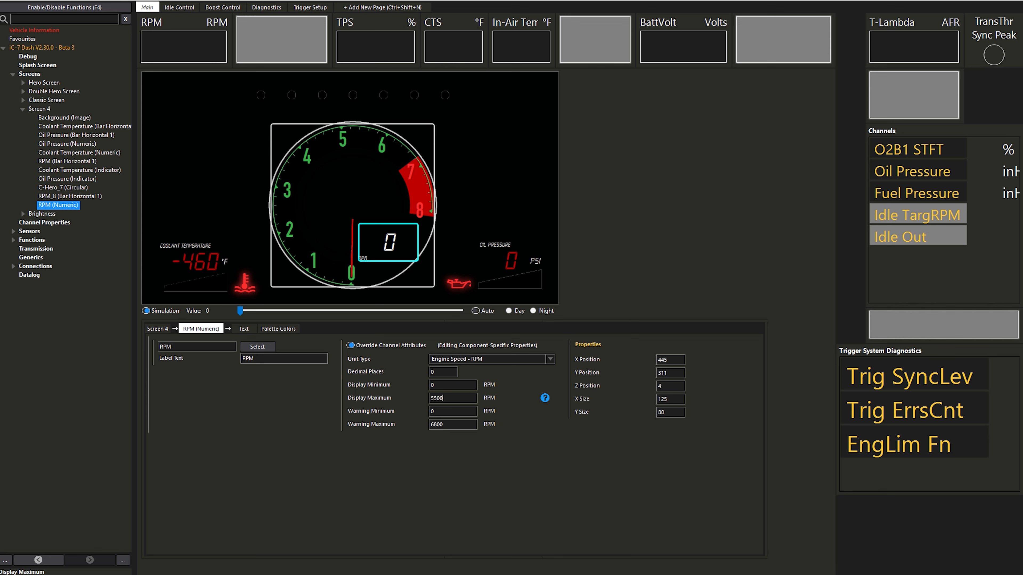
click(435, 424)
click(435, 424)
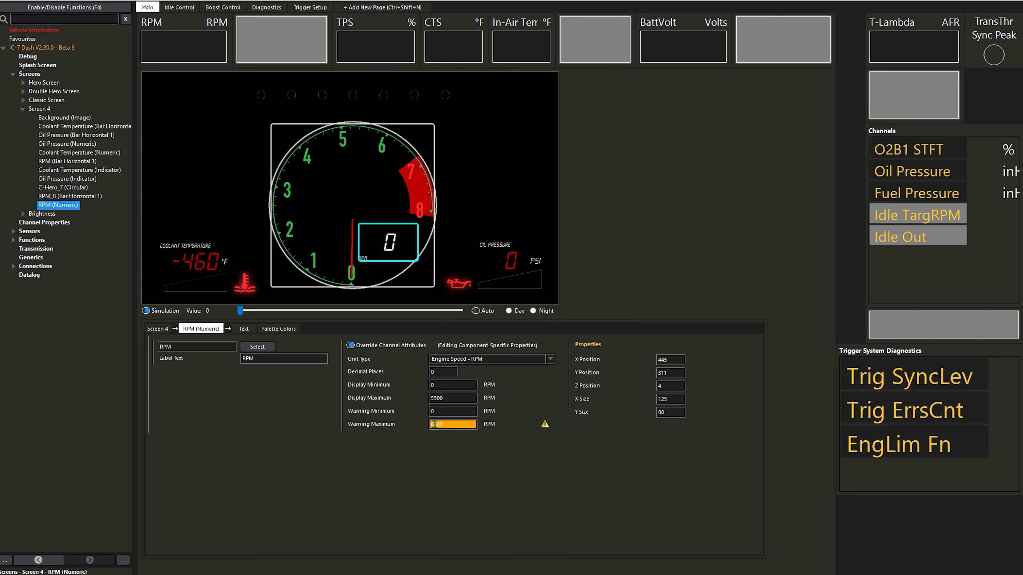
text(55)
key(Return)
Step: Use the DINCondensed-Bold.ttf font at size 50 for the RPM readout's value text
click(246, 328)
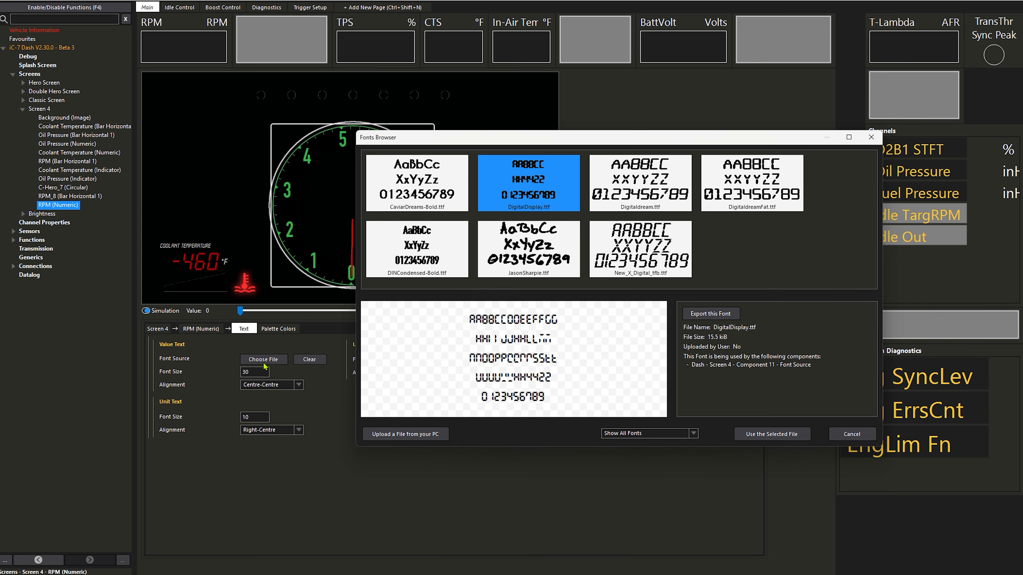
click(455, 275)
click(746, 434)
double_click(250, 373)
text(50)
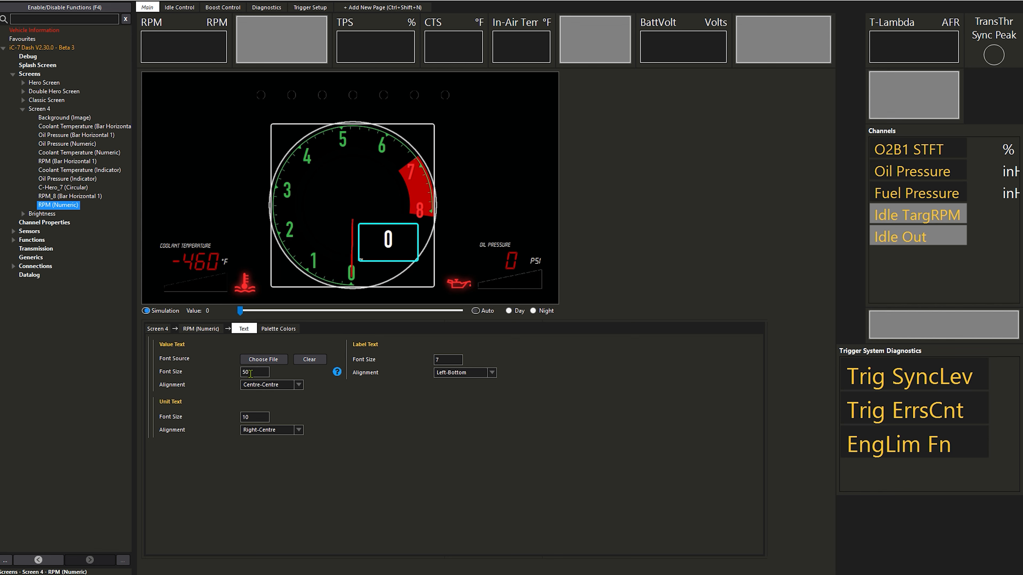
Step: Set the RPM readout's label font size to 14 and shrink the readout slightly from its lower-left corner
double_click(451, 359)
key(BackSpace)
text(4)
key(Return)
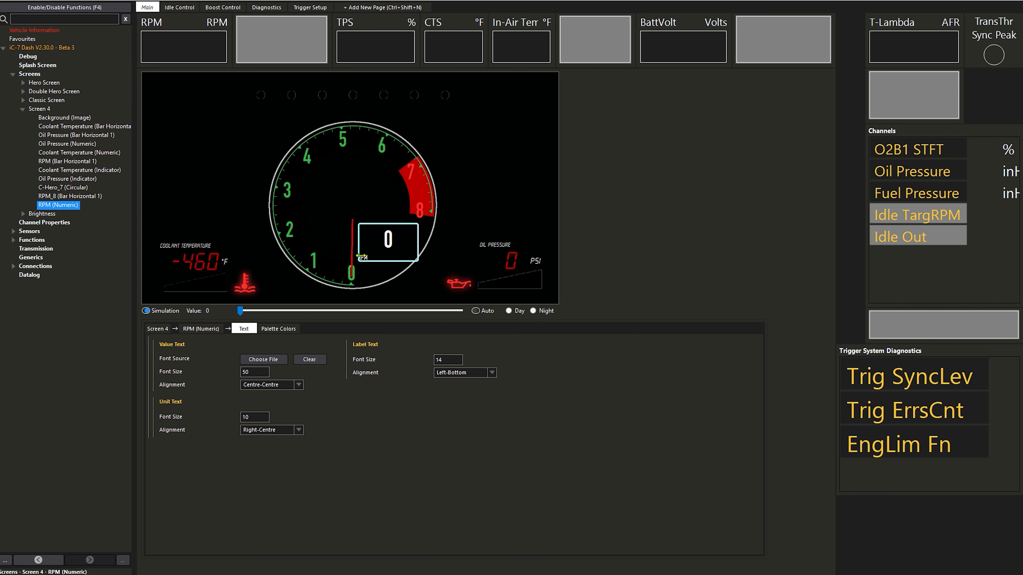
drag(359, 258, 363, 256)
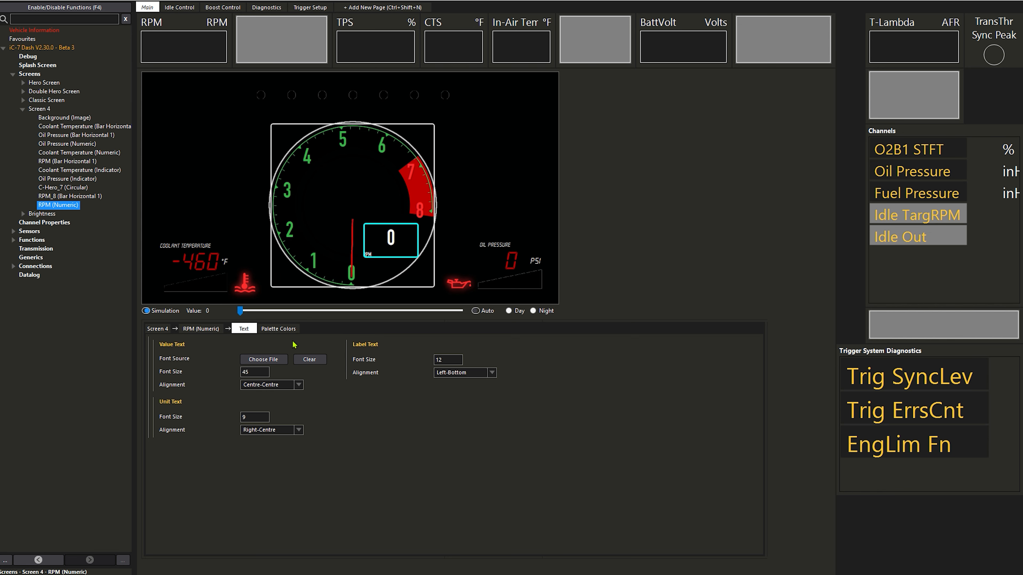
Step: Check the RPM readout with a simulated sweep and nudge the green RPM bar slightly left above the gauge
drag(241, 310, 452, 333)
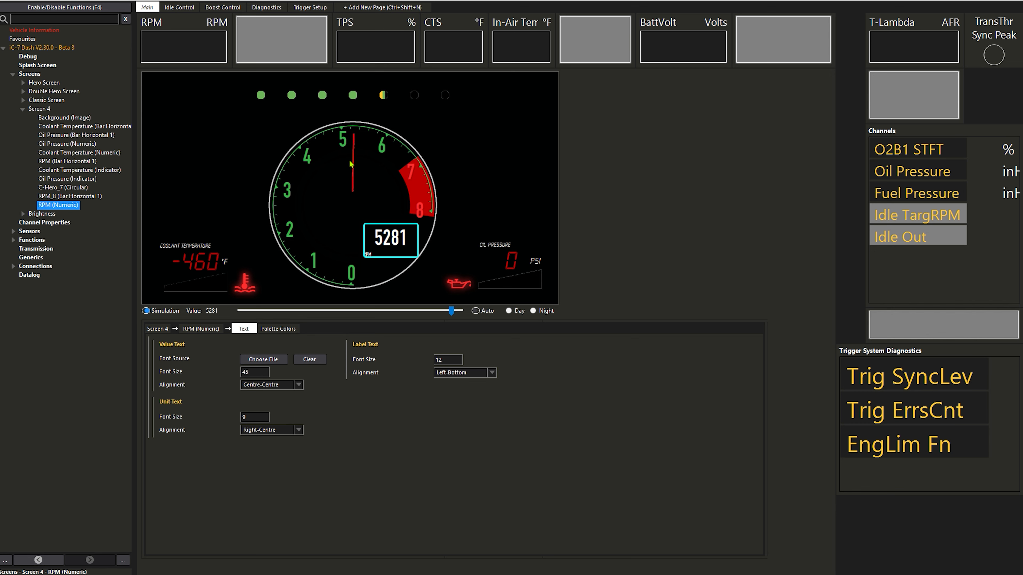
click(353, 108)
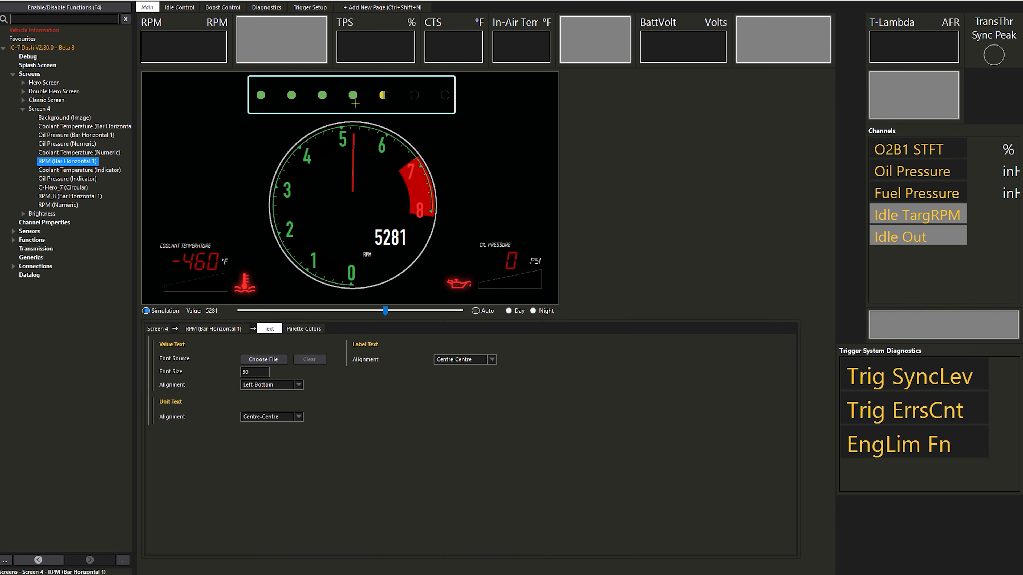
drag(355, 104, 352, 104)
drag(385, 310, 222, 322)
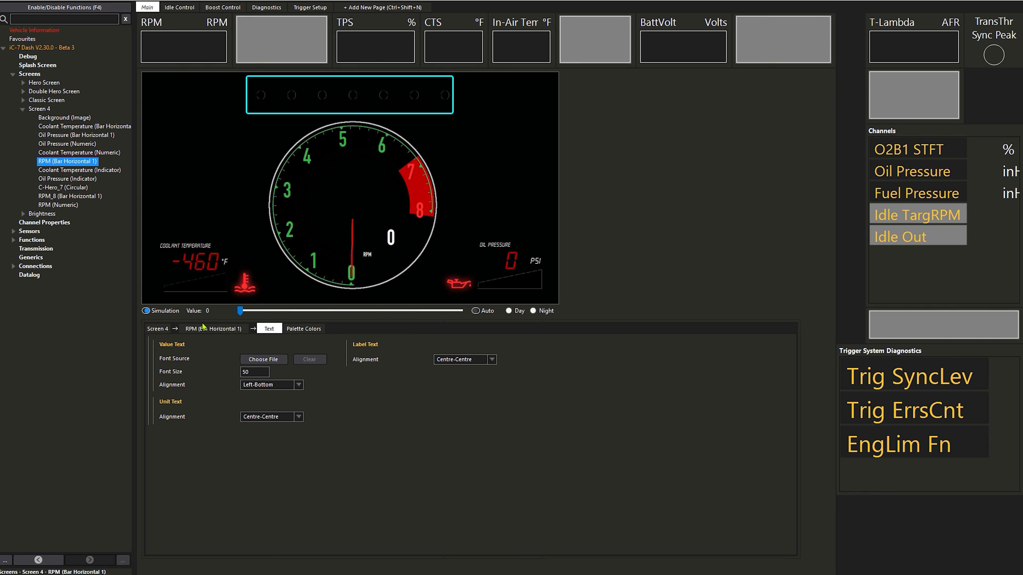
Step: Duplicate the RPM numeric readout inside the circular gauge
click(368, 244)
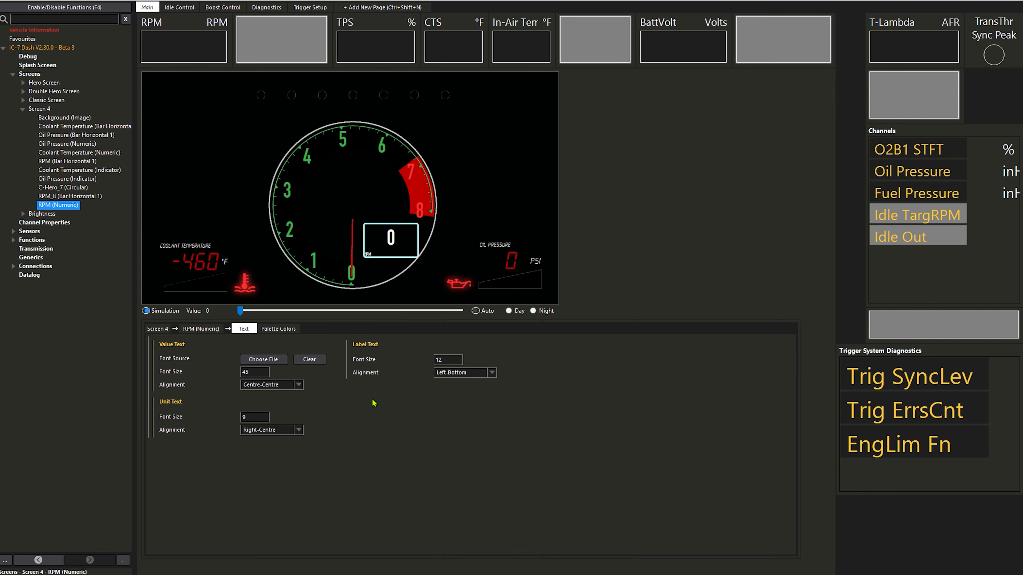
right_click(387, 238)
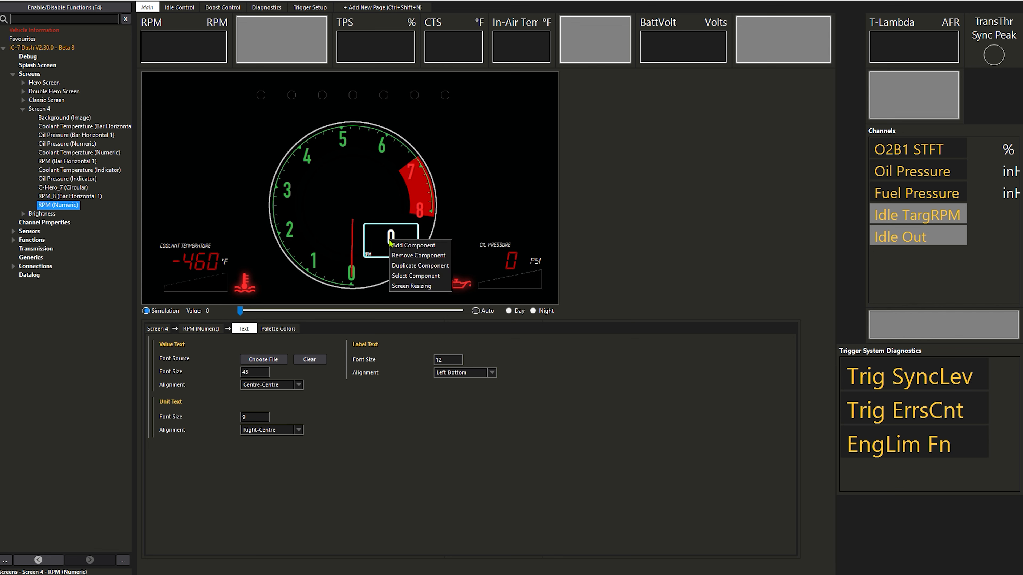
click(411, 267)
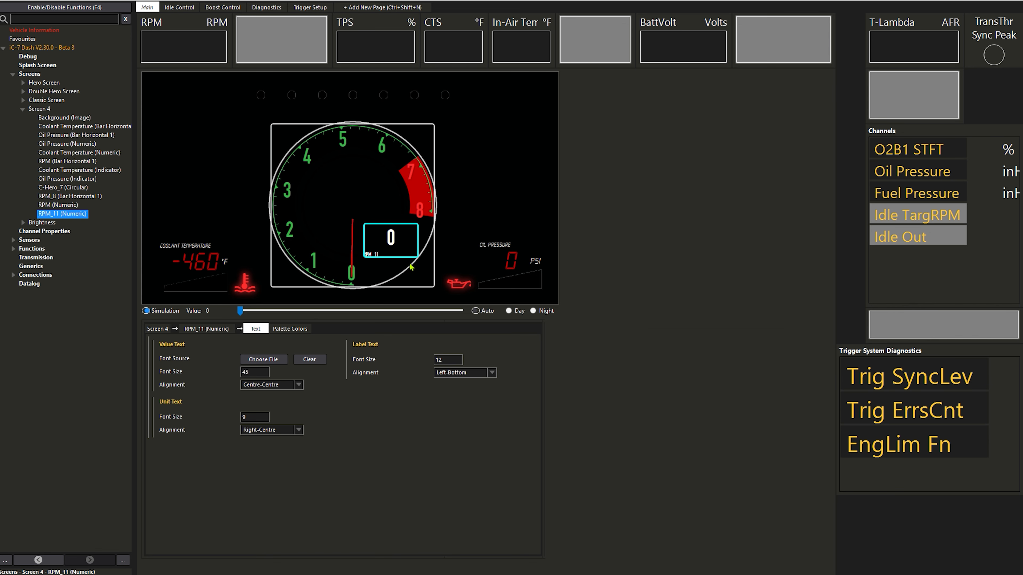
Step: Set the duplicate RPM readout's Warning opacity to 100% for day and night and its day Numeric Value color to amber
click(291, 329)
click(261, 375)
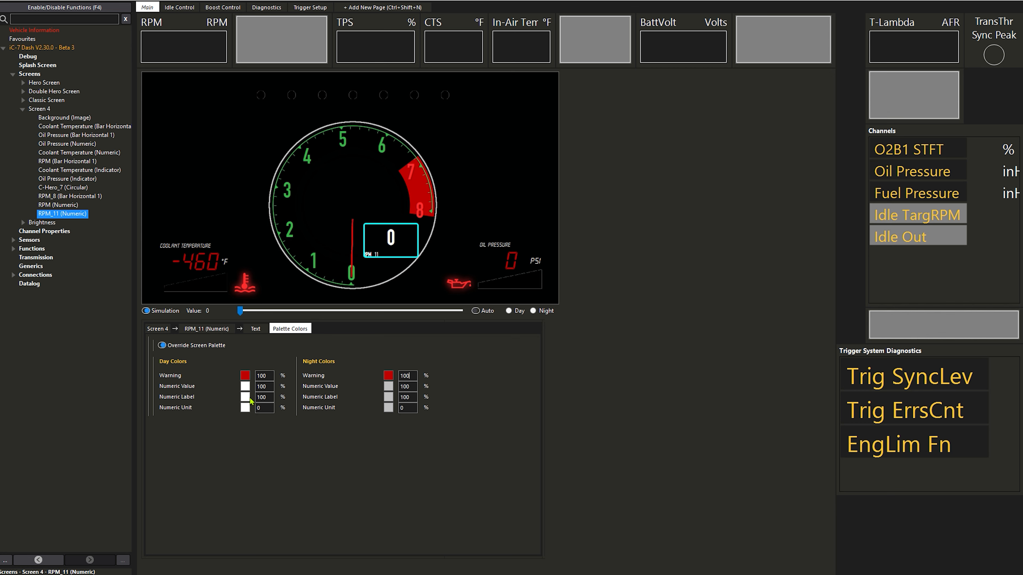
click(246, 389)
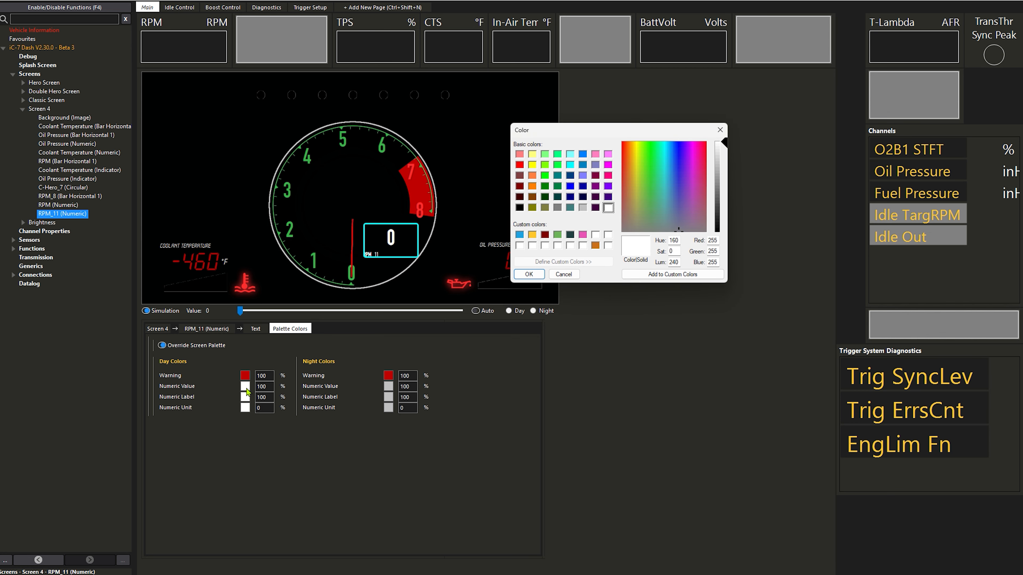
click(532, 235)
click(529, 274)
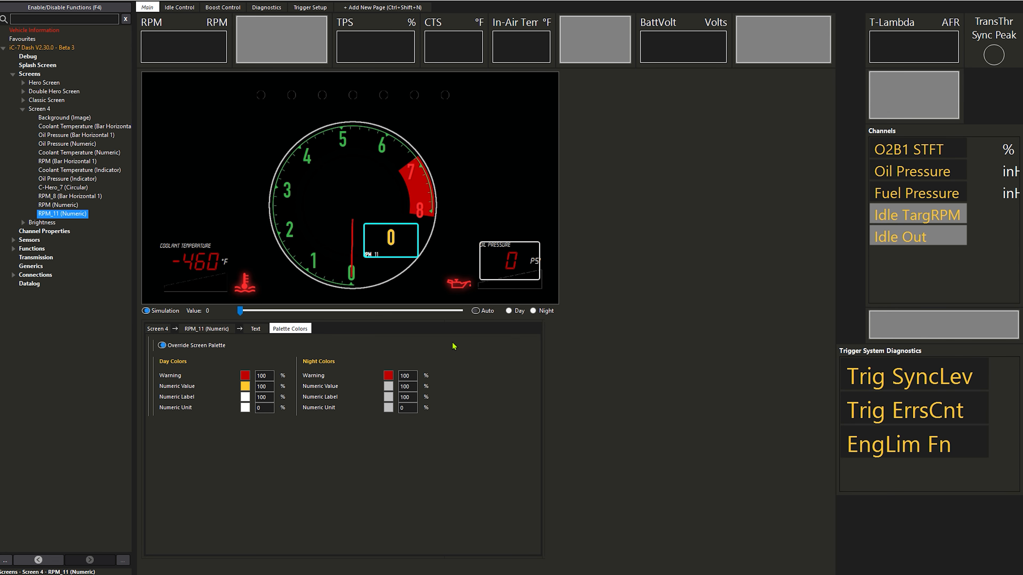
Step: Change the night Numeric Value color of the duplicate RPM readout inside the circular gauge
click(388, 386)
click(532, 235)
click(528, 274)
Step: Set the duplicate RPM readout's display range to 5500–8000 RPM and its warning range to 5500–6800 RPM
click(218, 329)
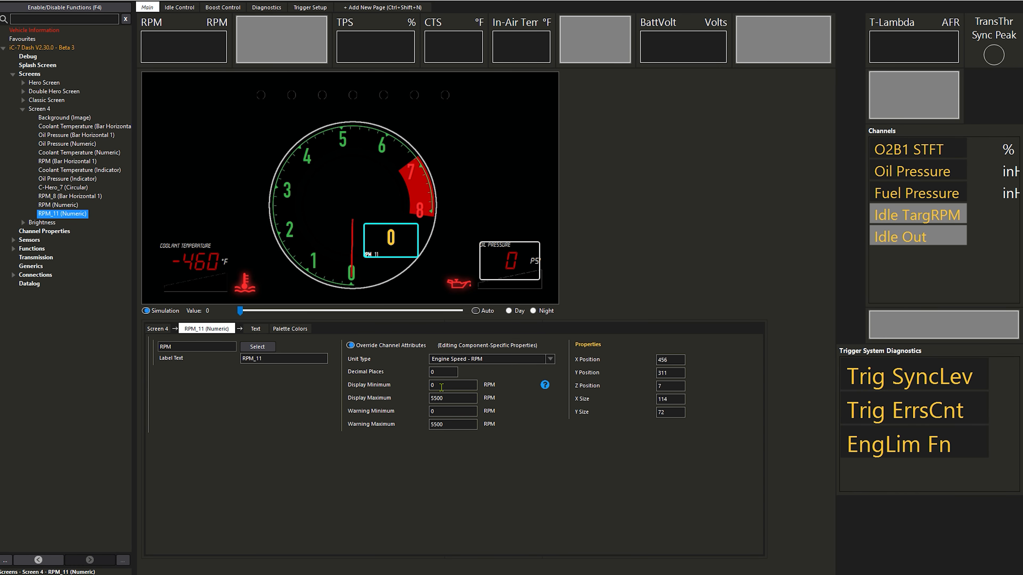
click(441, 386)
click(457, 398)
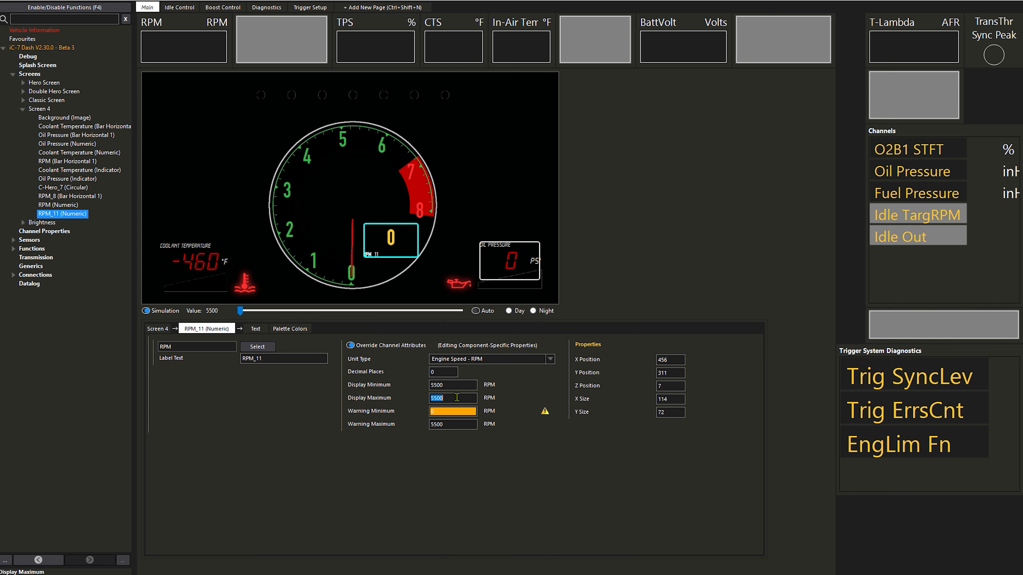
text(80)
click(448, 425)
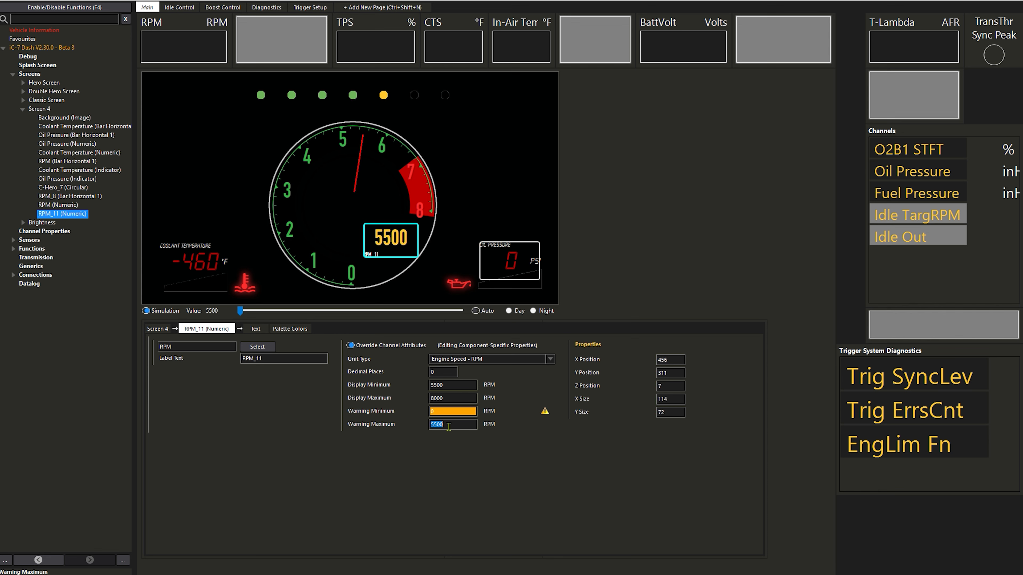
text(6)
text(550)
text(0)
key(Return)
Step: Set the duplicate RPM readout's Z Position to 3 and check its layering with a simulated RPM sweep
click(663, 386)
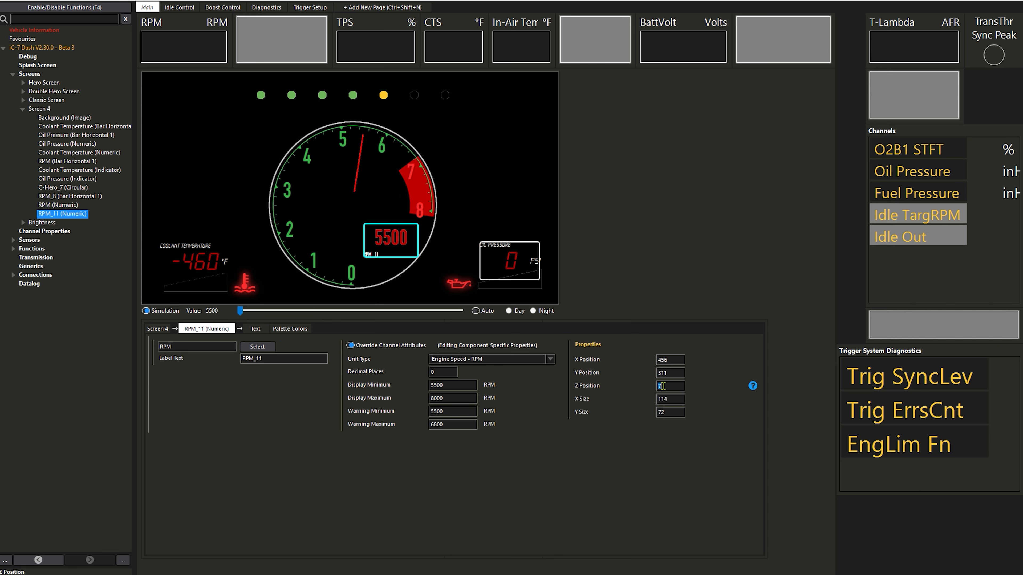
click(663, 386)
text(3)
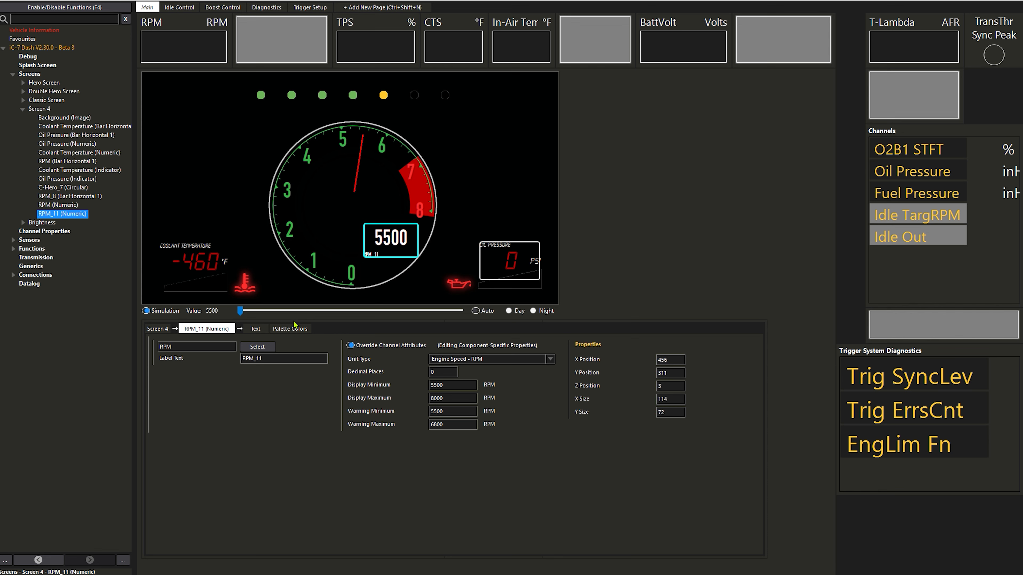
drag(240, 311, 153, 337)
Step: Set the duplicate RPM readout's Display Minimum and Warning Minimum to 5000 RPM, matching the second shift-light bar
click(412, 98)
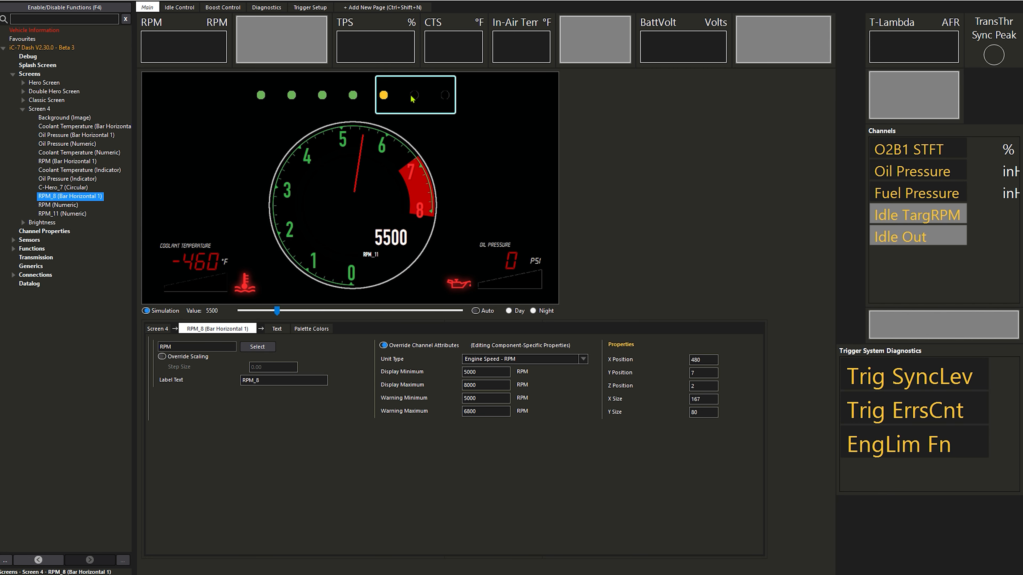
click(405, 238)
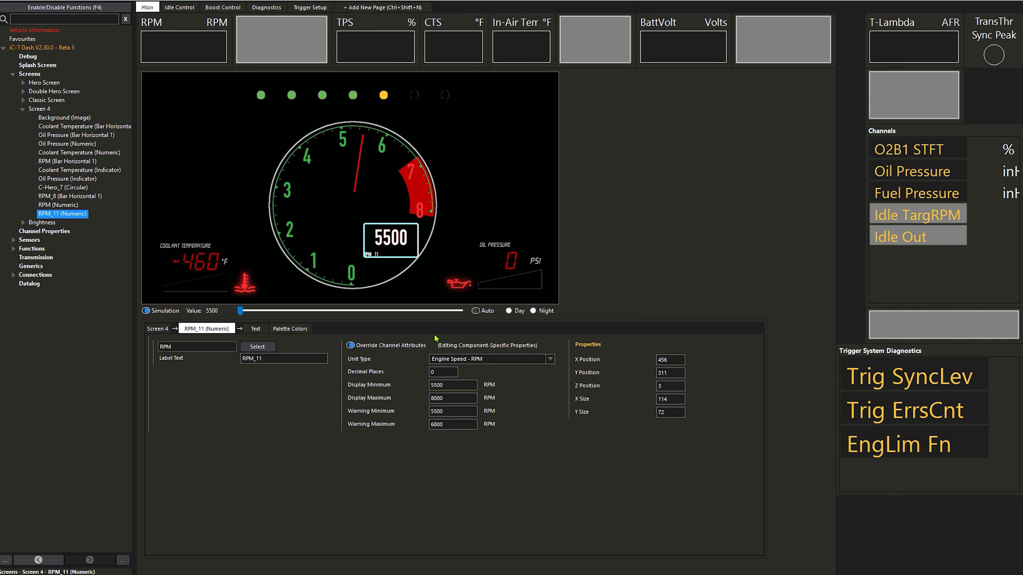
double_click(444, 386)
text(5)
double_click(447, 411)
text(5)
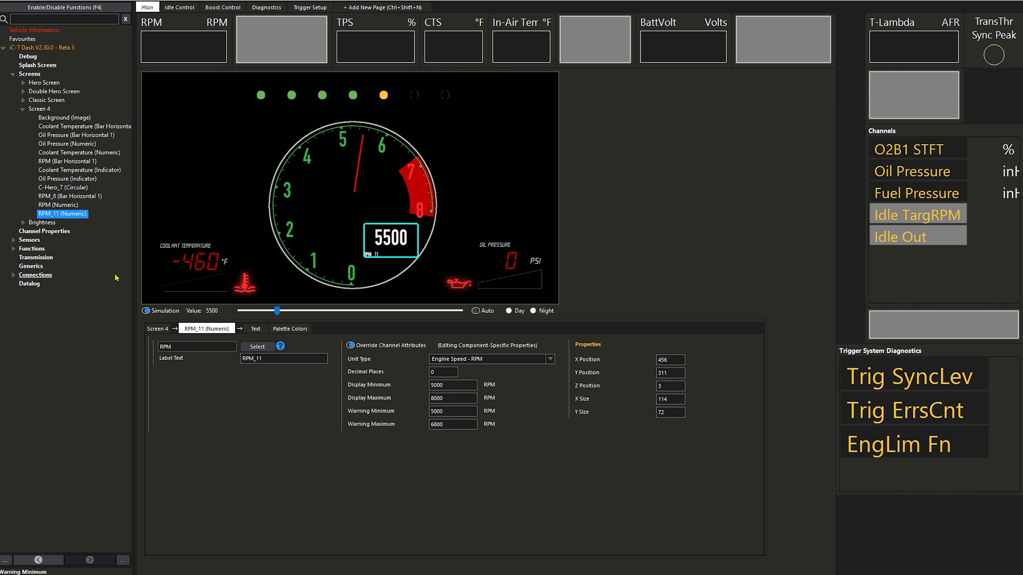
Step: Set the original RPM readout's Display Maximum and Warning Maximum to 5000 RPM
click(58, 204)
click(466, 397)
text(50)
key(Tab)
key(Tab)
text(5000)
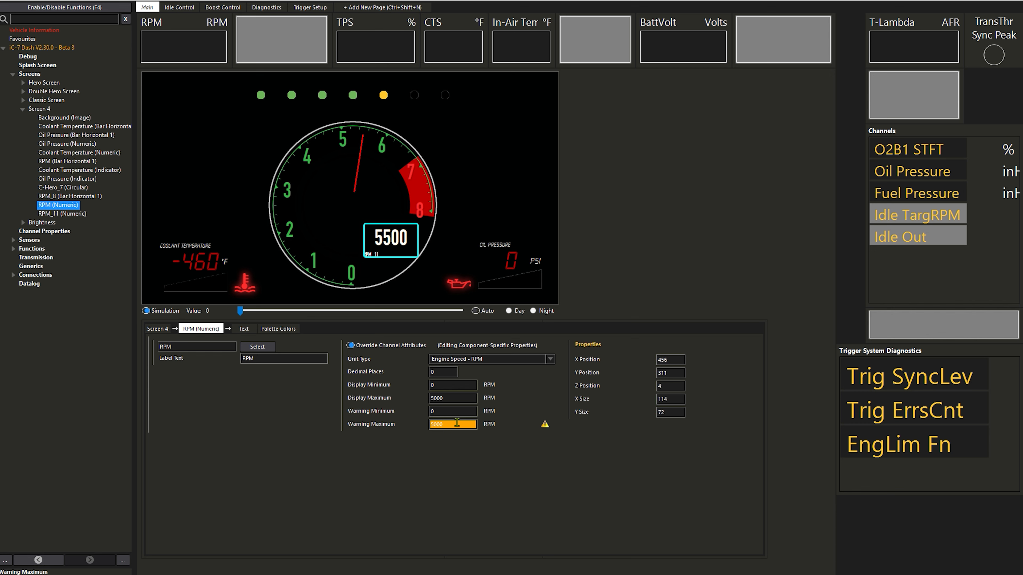
key(Return)
Step: Select the circular RPM gauge and sweep the simulated value to check the needle, readouts and shift lights together
click(335, 177)
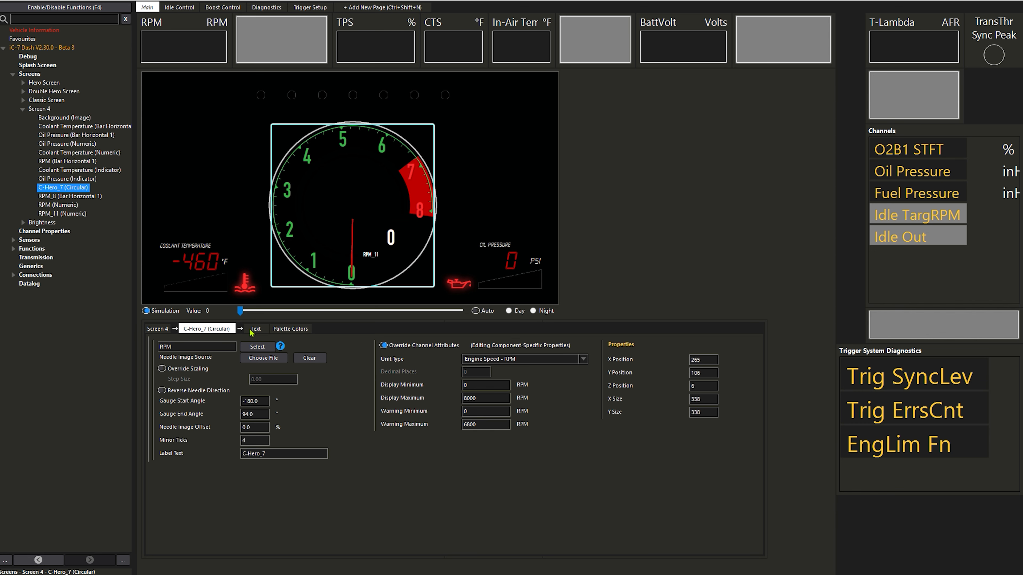
drag(240, 310, 464, 364)
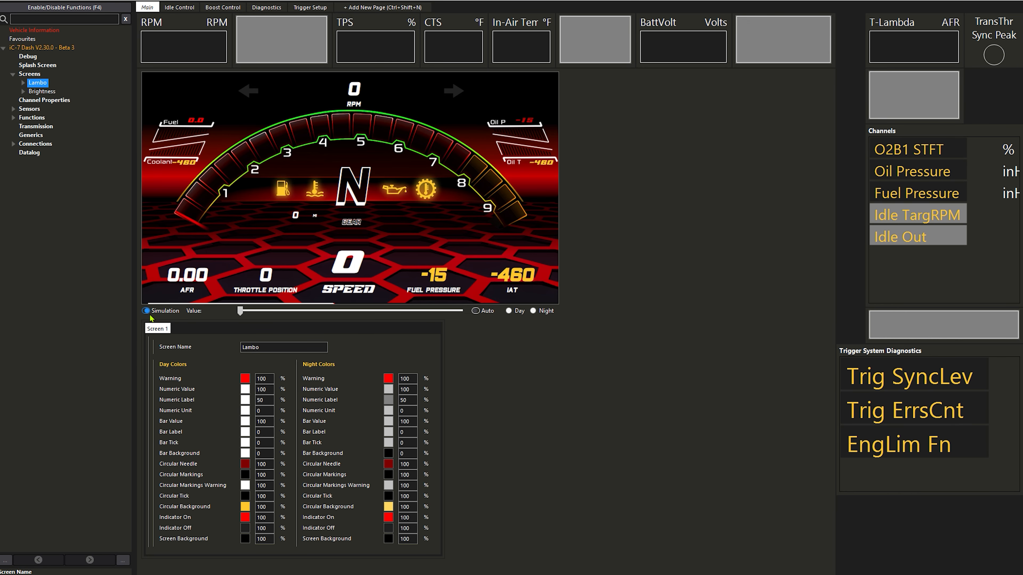
Step: Examine the Lambo screen's RPM numeric readout and bar segments by sweeping the simulated RPM up to 9700
click(195, 209)
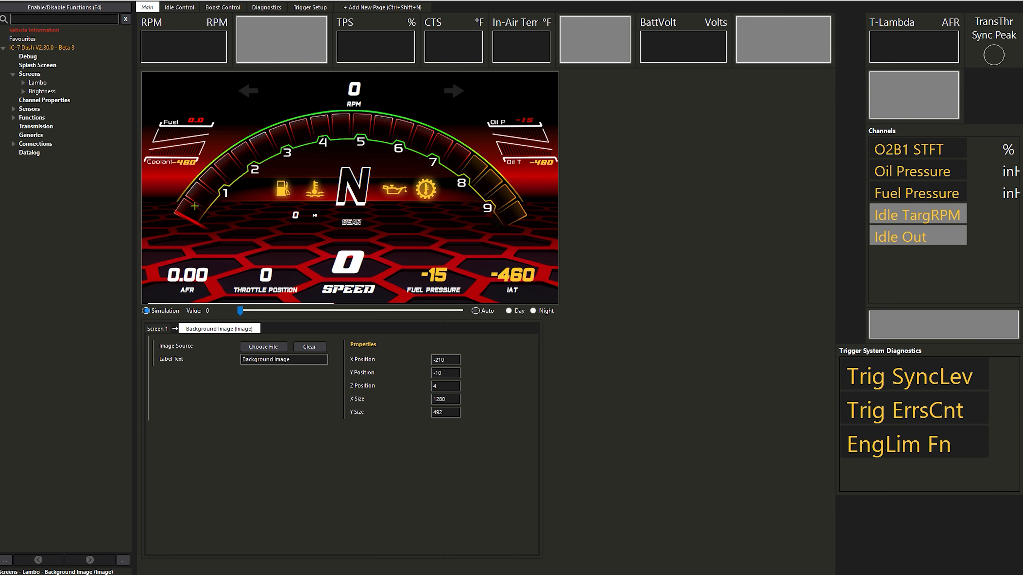
click(355, 99)
mouse_move(241, 312)
mouse_down()
mouse_move(411, 311)
mouse_move(462, 331)
mouse_move(390, 329)
mouse_move(439, 328)
mouse_up()
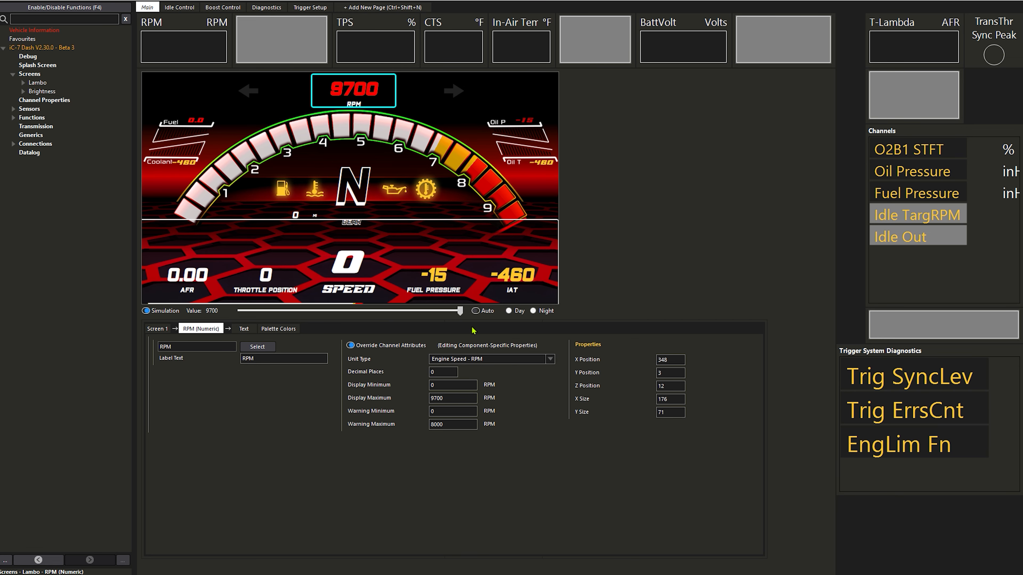